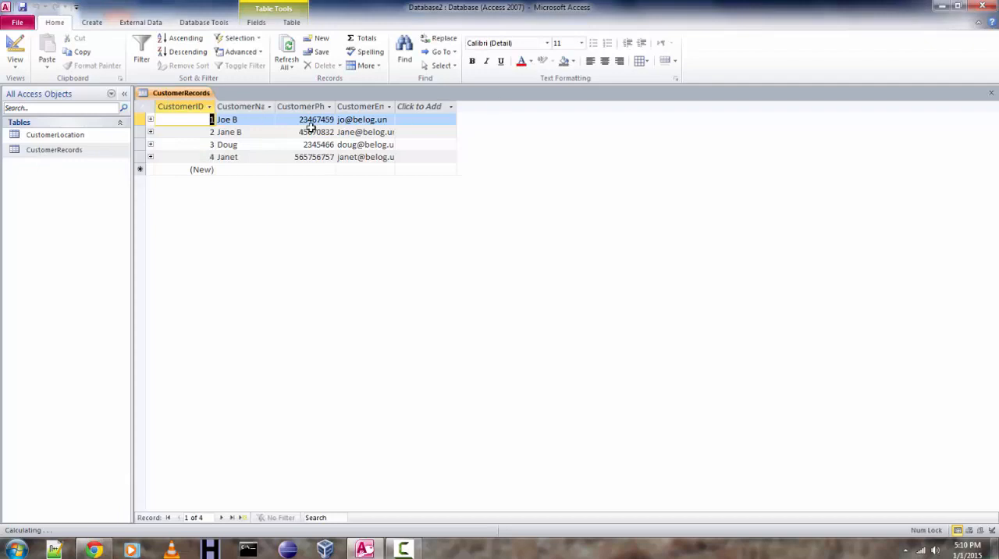
Open the CustomerLocation and CustomerRecords tables to review their data, and close both.
double_click(93, 136)
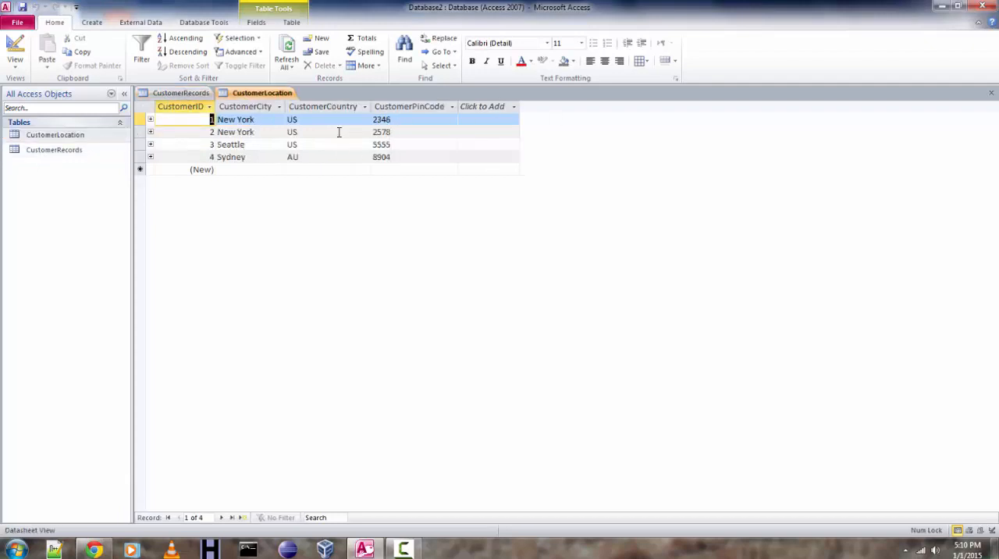
double_click(74, 150)
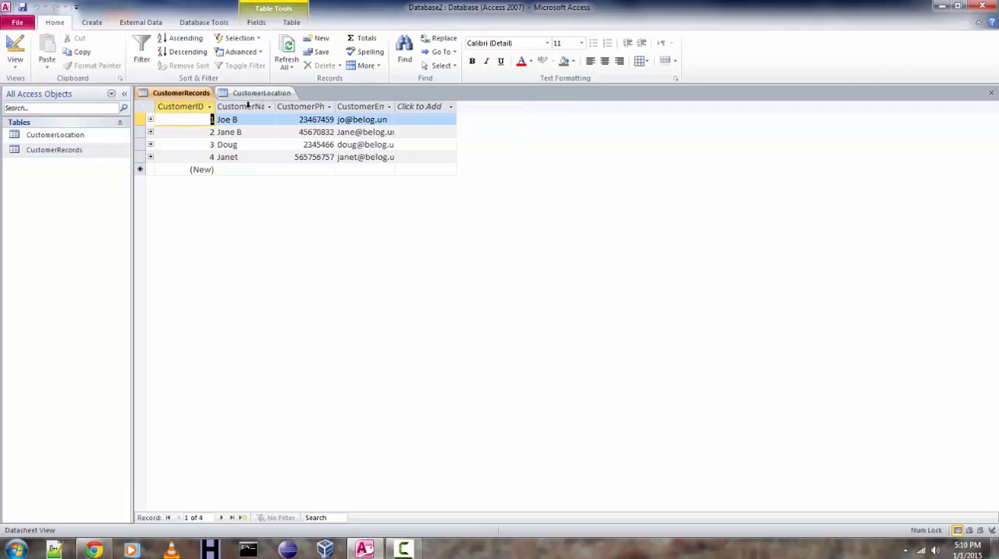
click(992, 96)
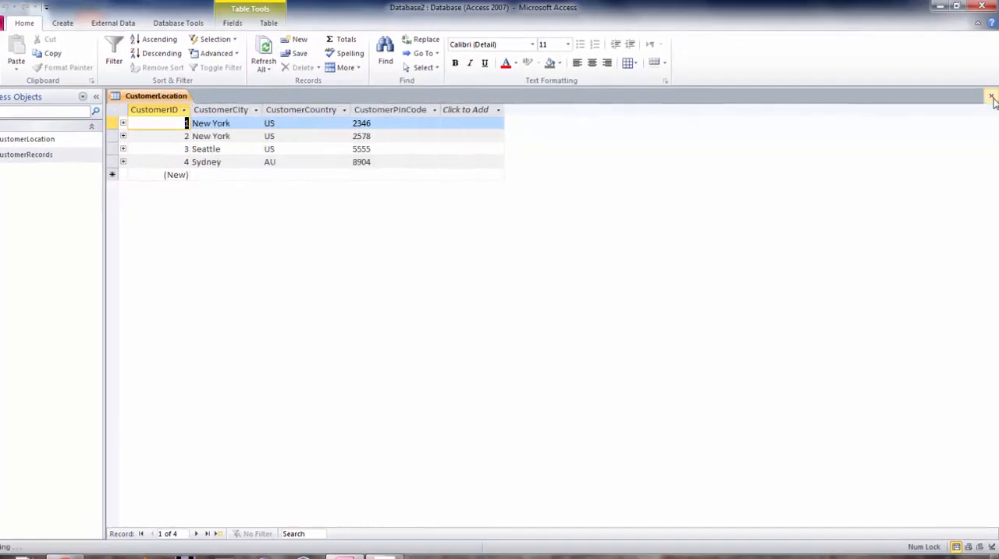
click(992, 96)
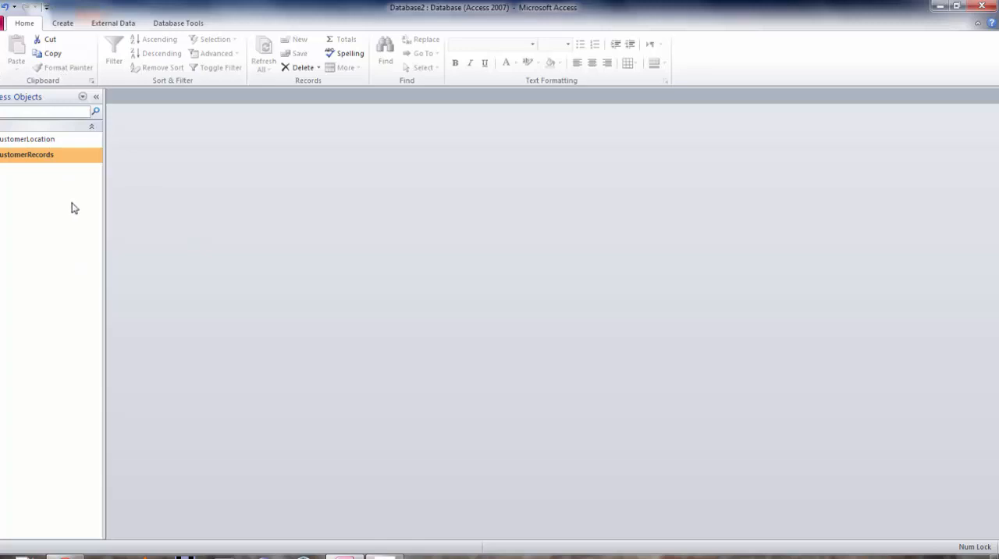
Create a basic single-record form from the CustomerRecords table.
click(64, 23)
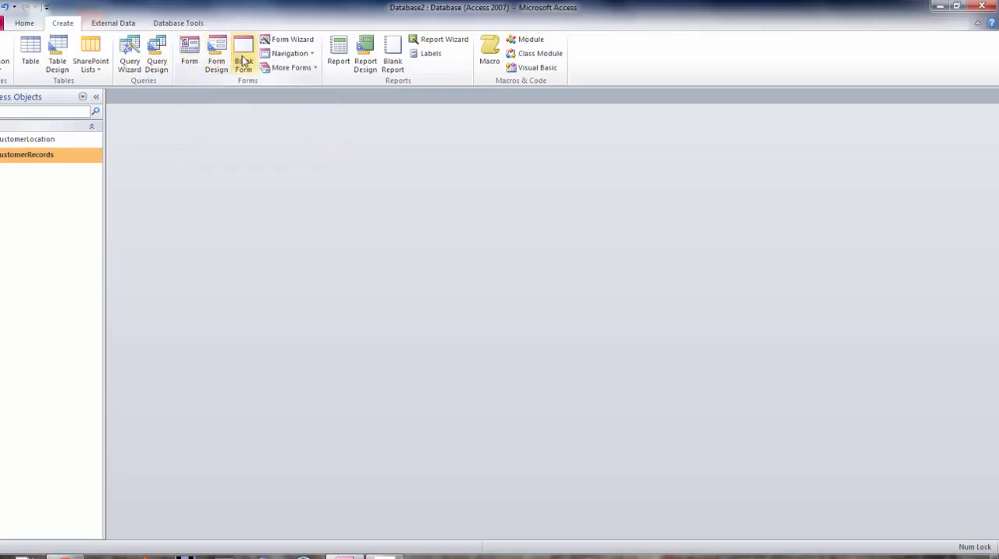
click(312, 68)
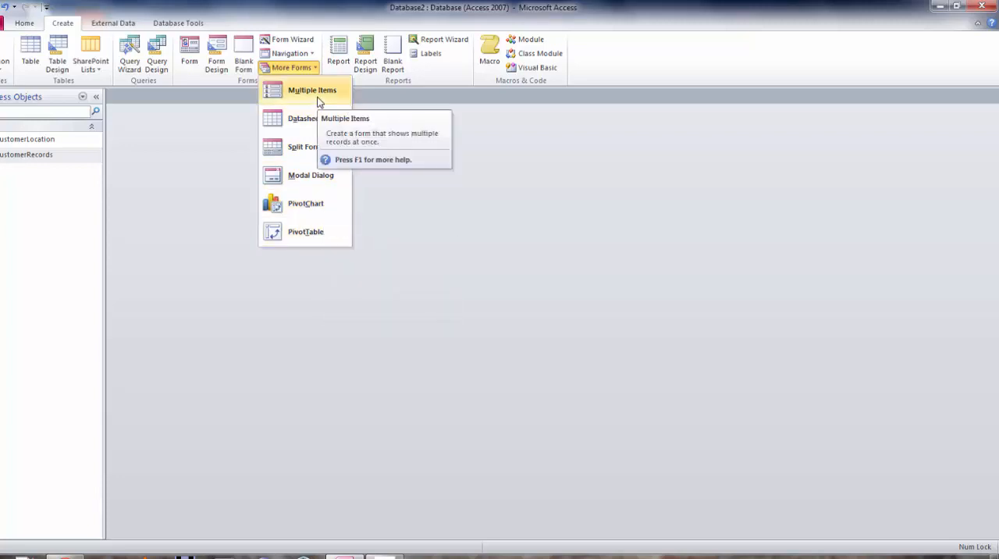
click(397, 234)
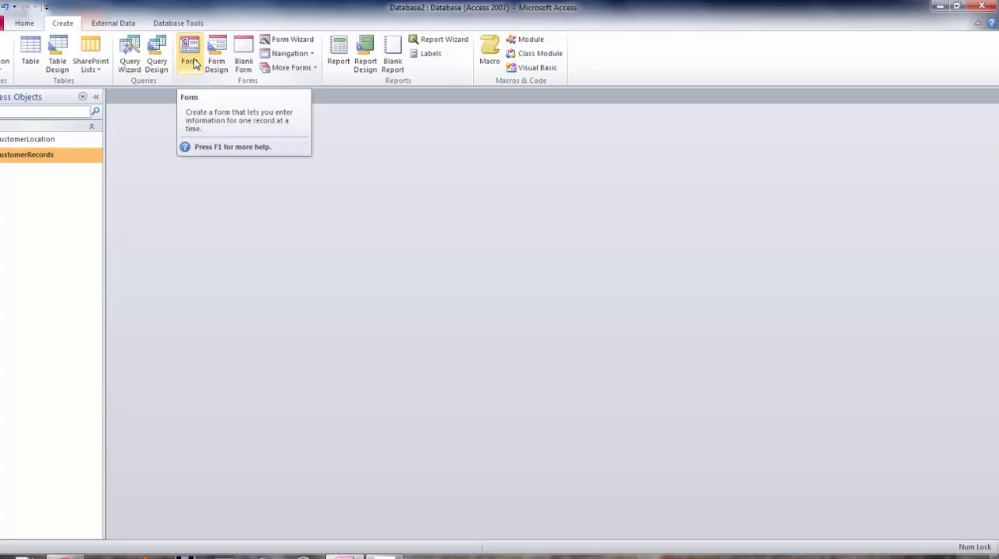
click(193, 58)
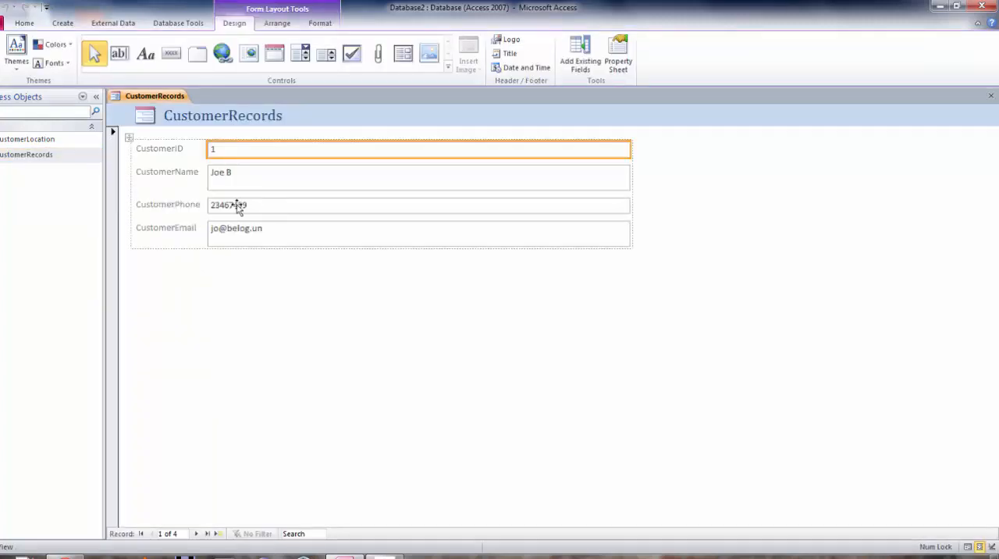
click(129, 138)
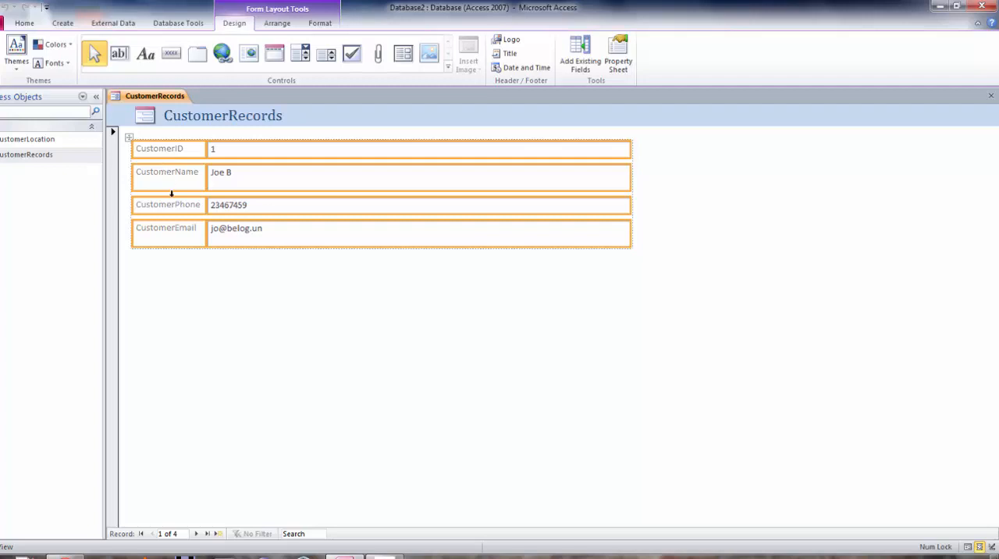
click(178, 330)
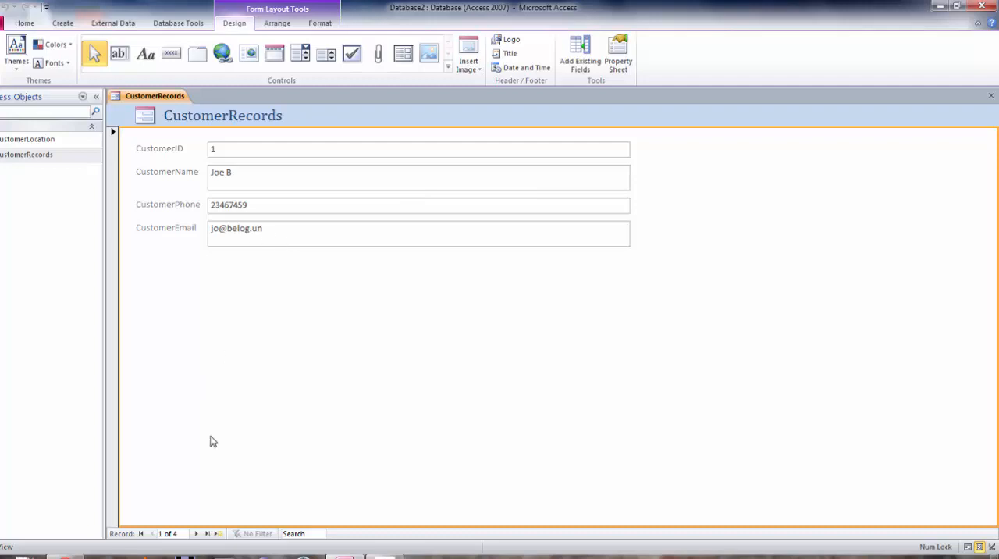
Page forward through the form's customer records to the blank new record and select its CustomerName field.
click(197, 536)
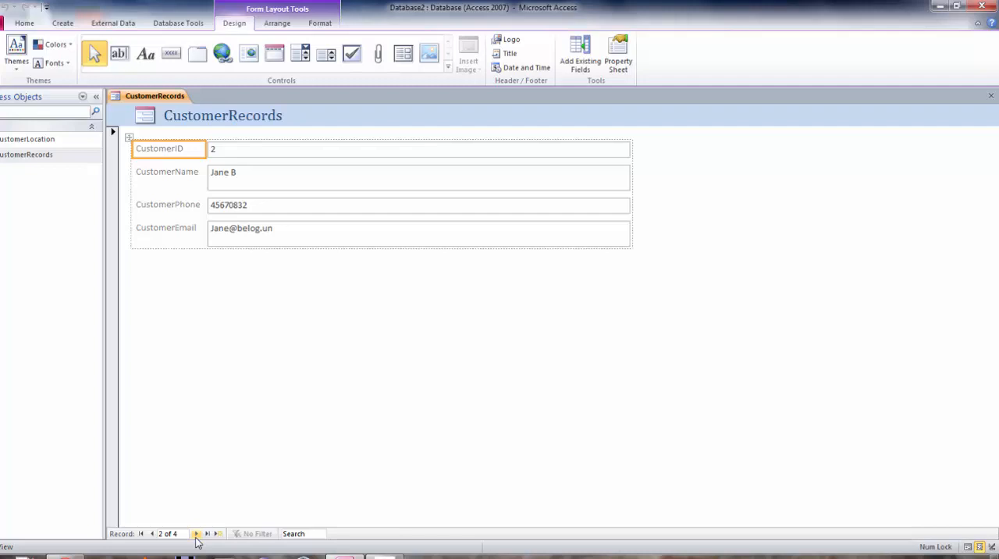
click(197, 536)
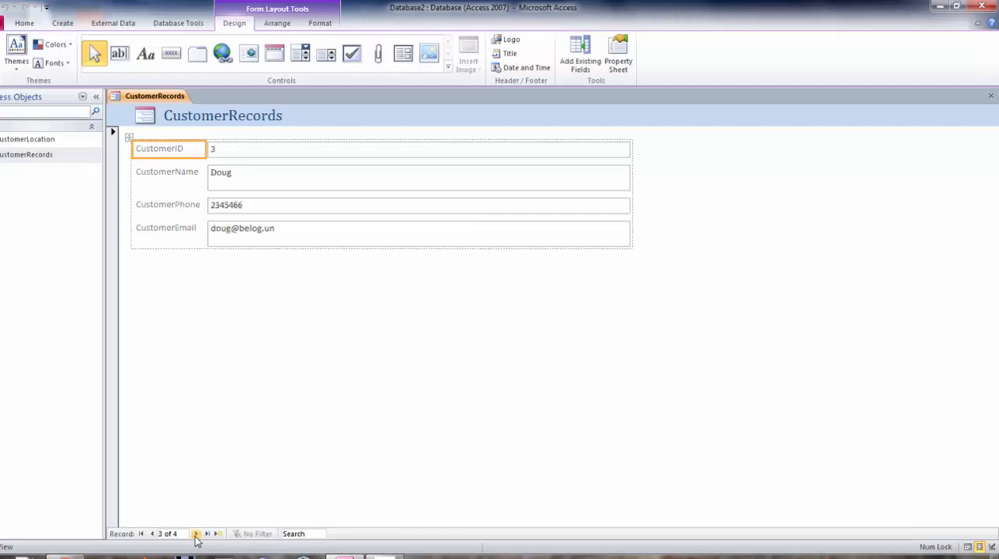
click(197, 536)
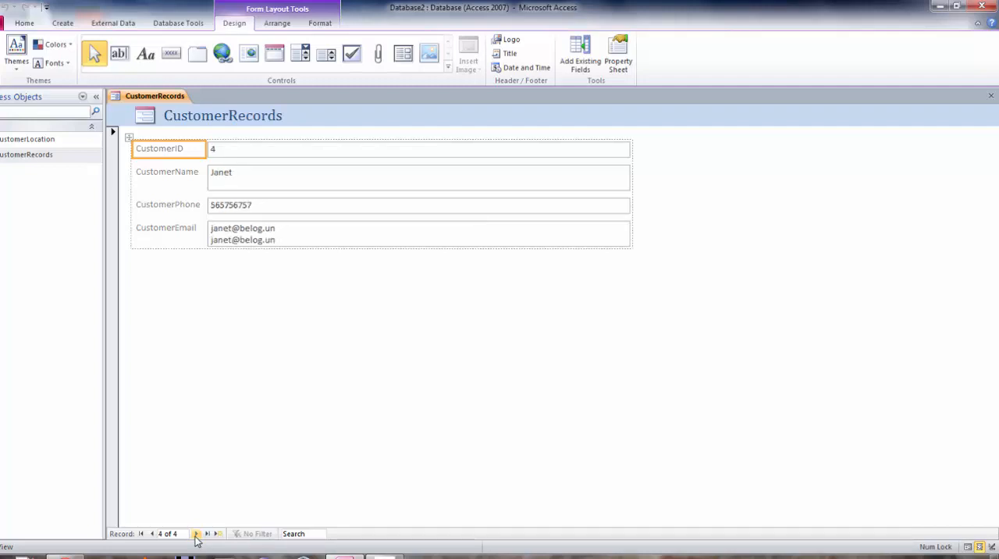
click(197, 536)
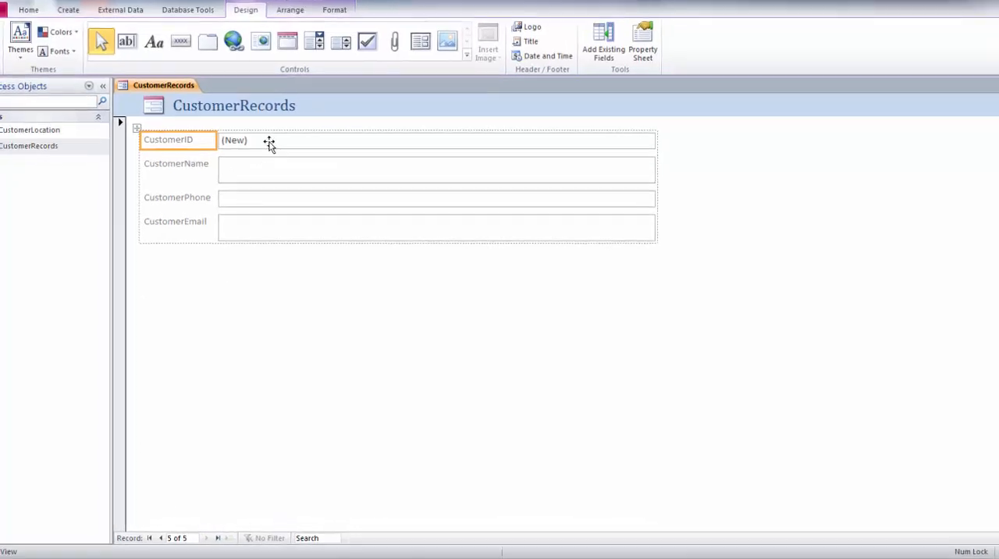
click(246, 171)
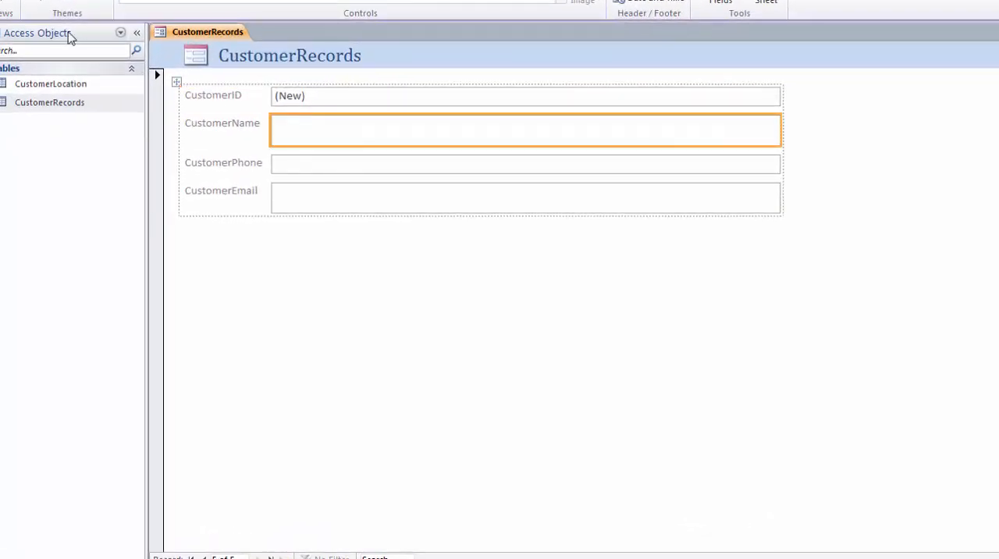
Switch the form to Form View to check its entry fields and return it to Layout View.
click(2, 4)
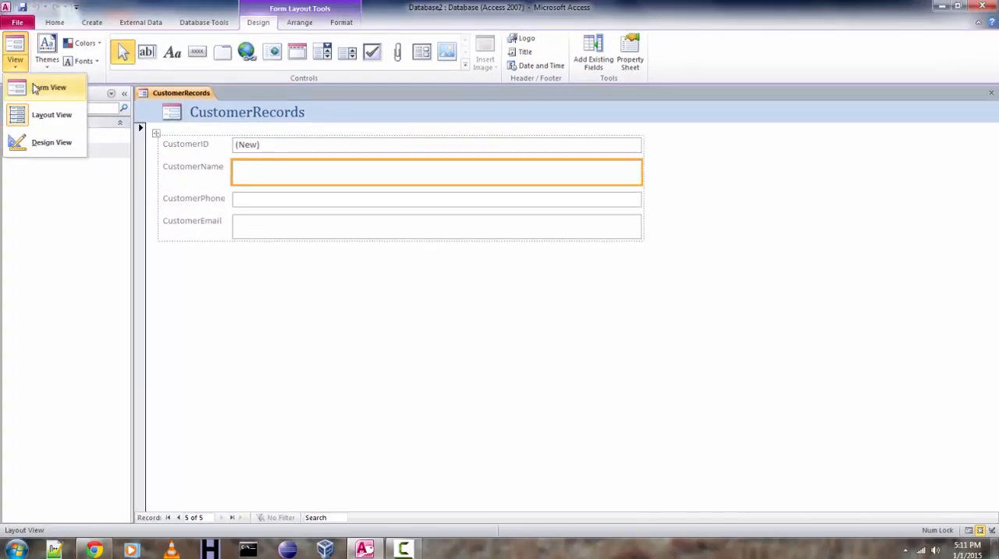
click(56, 89)
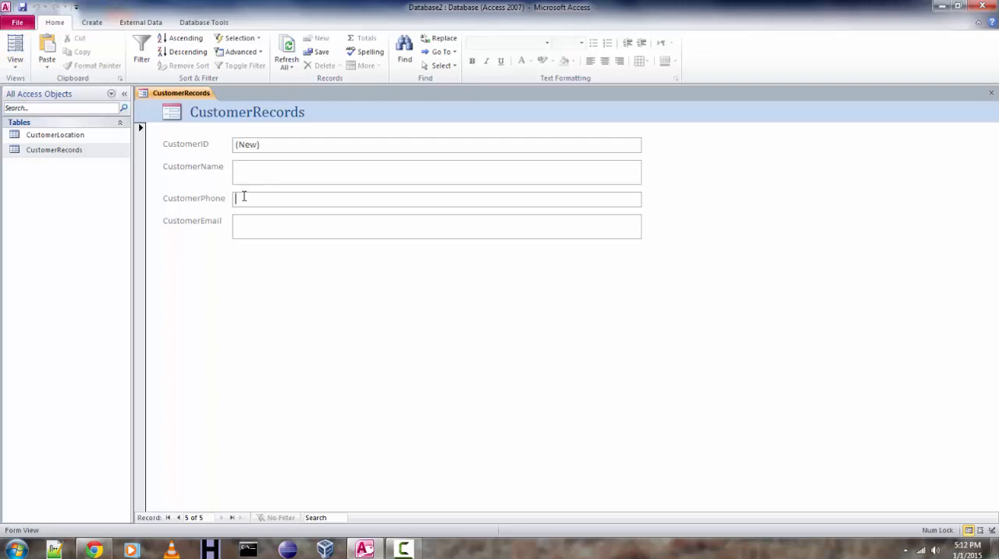
click(249, 230)
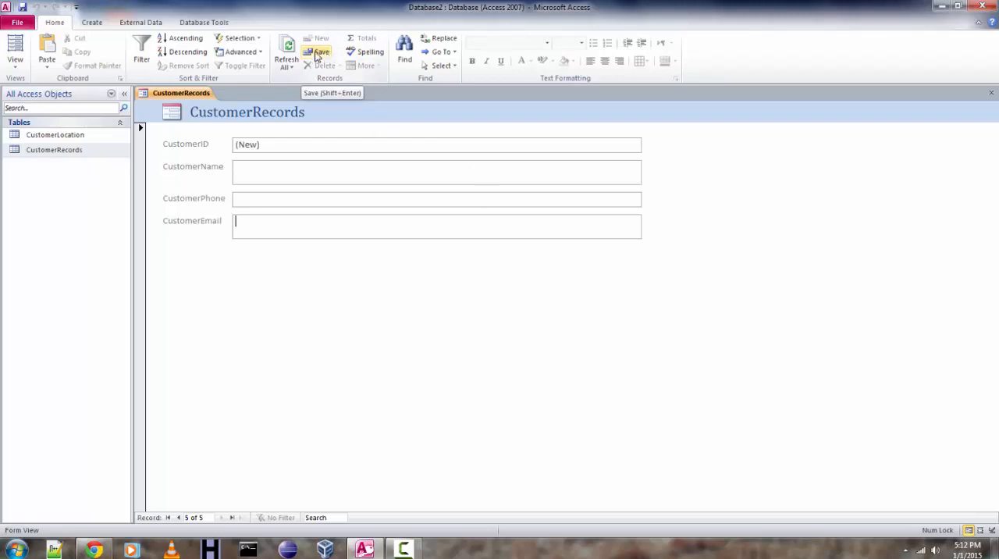
click(16, 65)
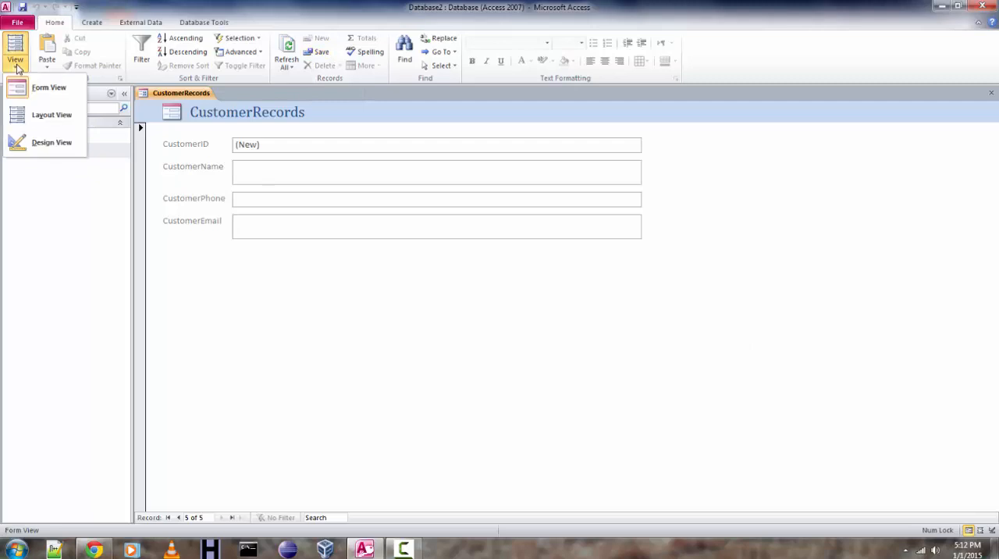
click(37, 115)
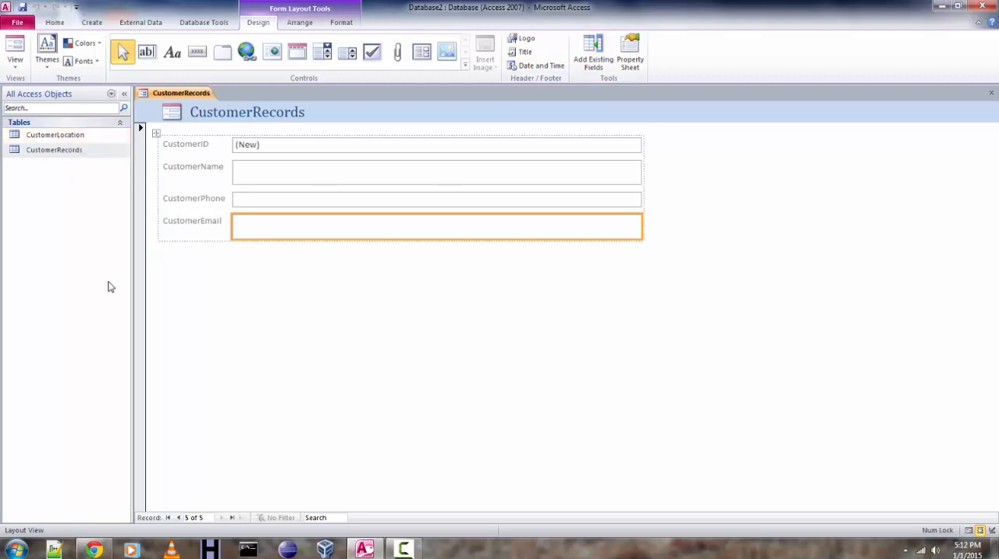
click(15, 61)
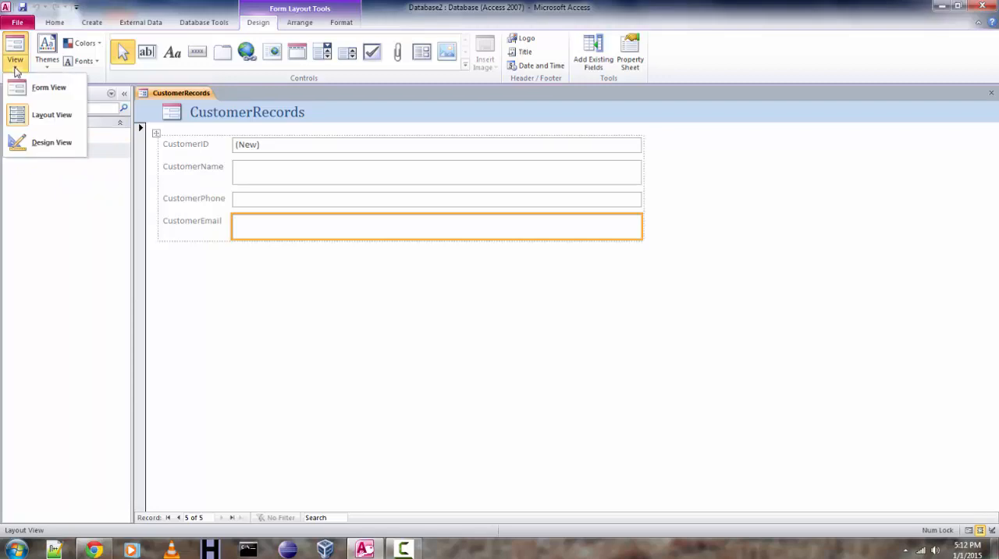
click(49, 116)
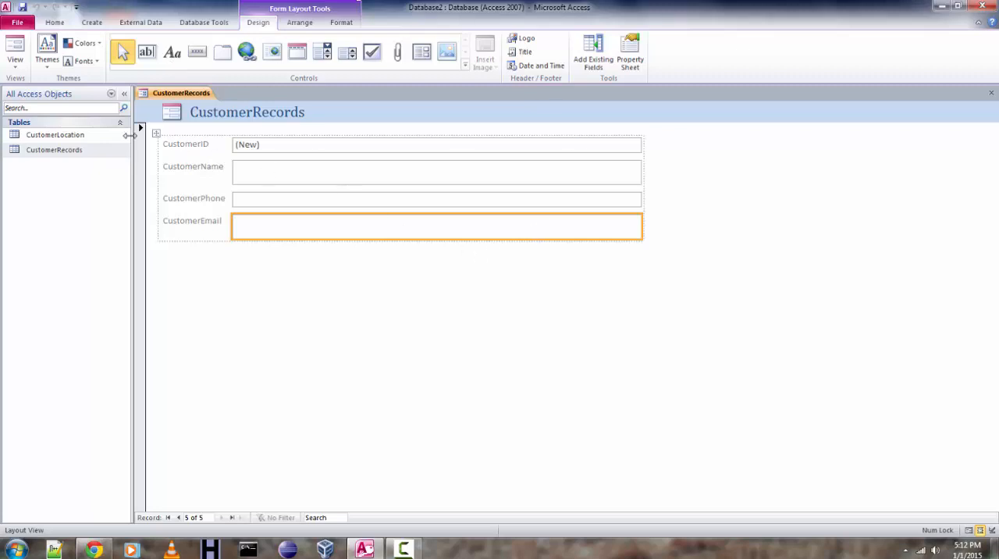
Show the CustomerRecords form in Design View and close it without saving the changes.
click(21, 74)
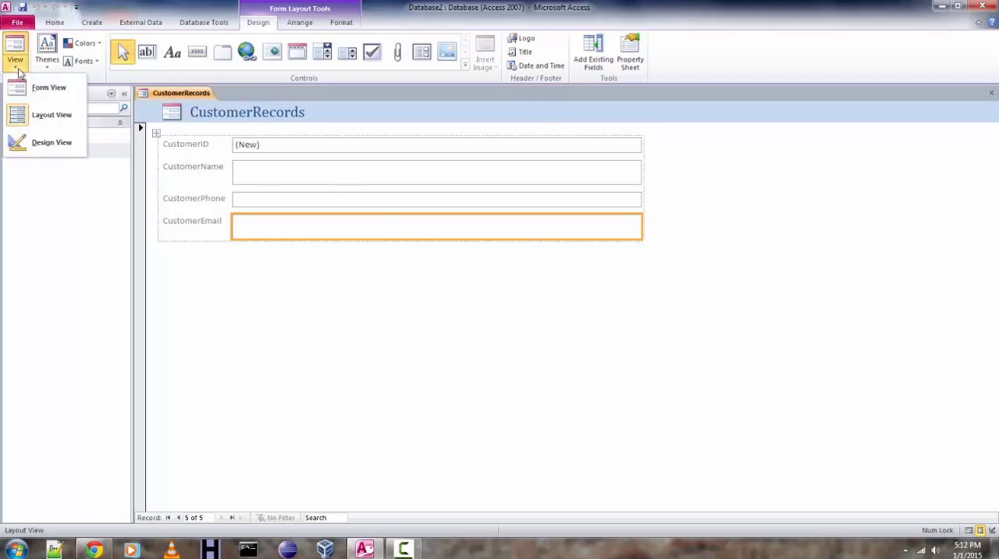
click(49, 142)
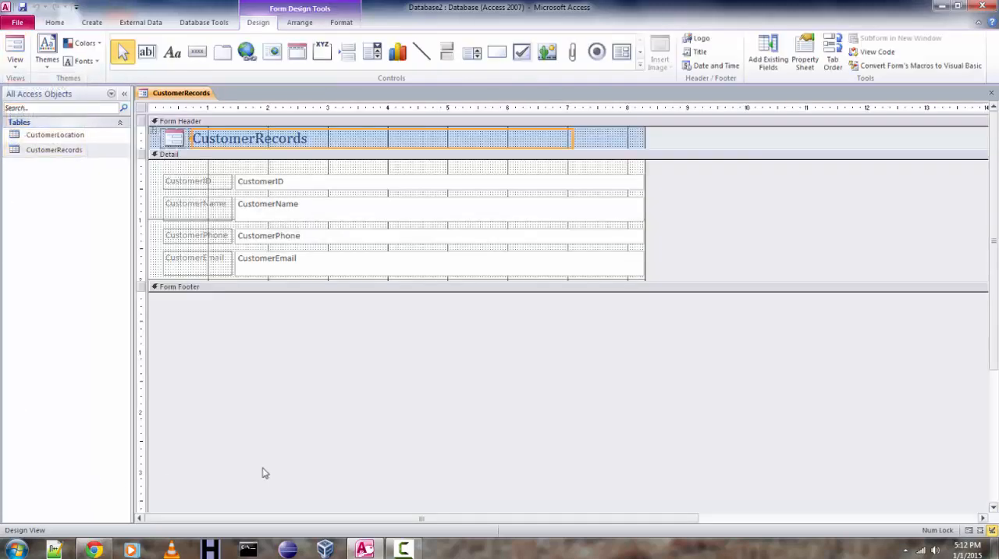
click(646, 288)
click(991, 94)
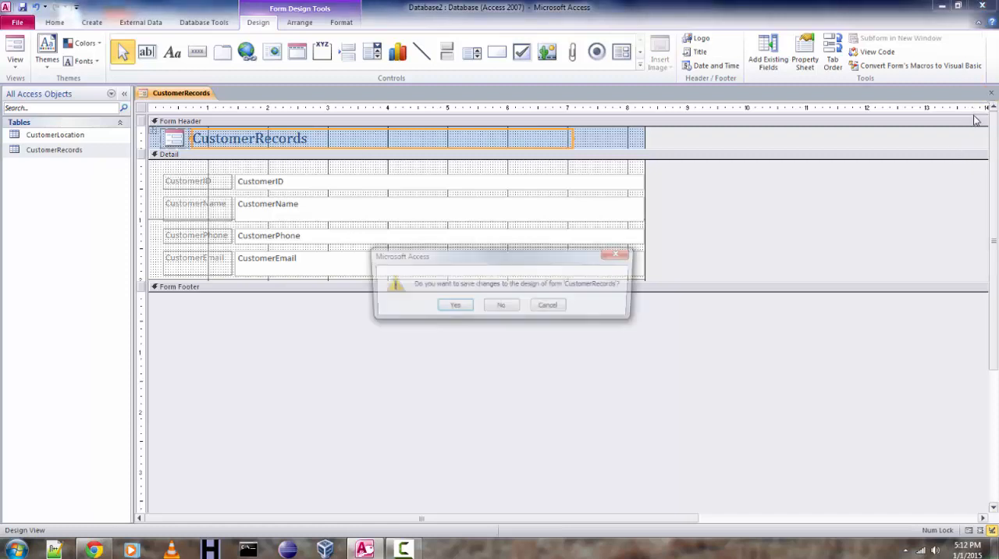
click(502, 306)
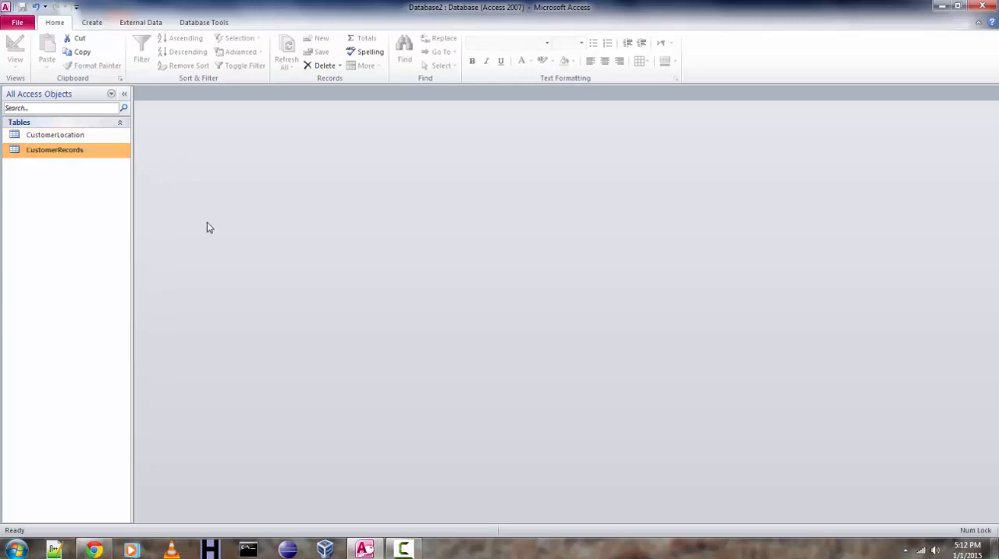
click(92, 22)
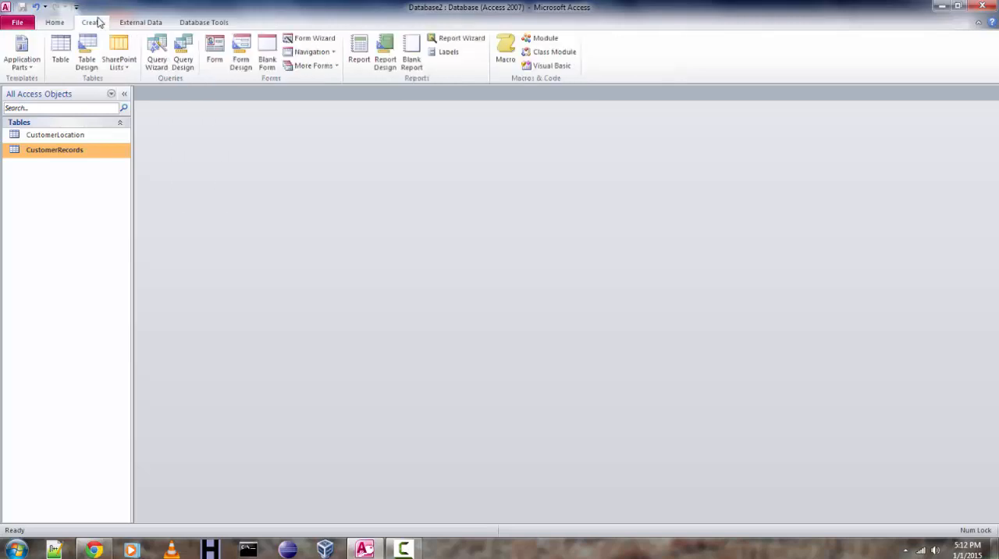
click(306, 38)
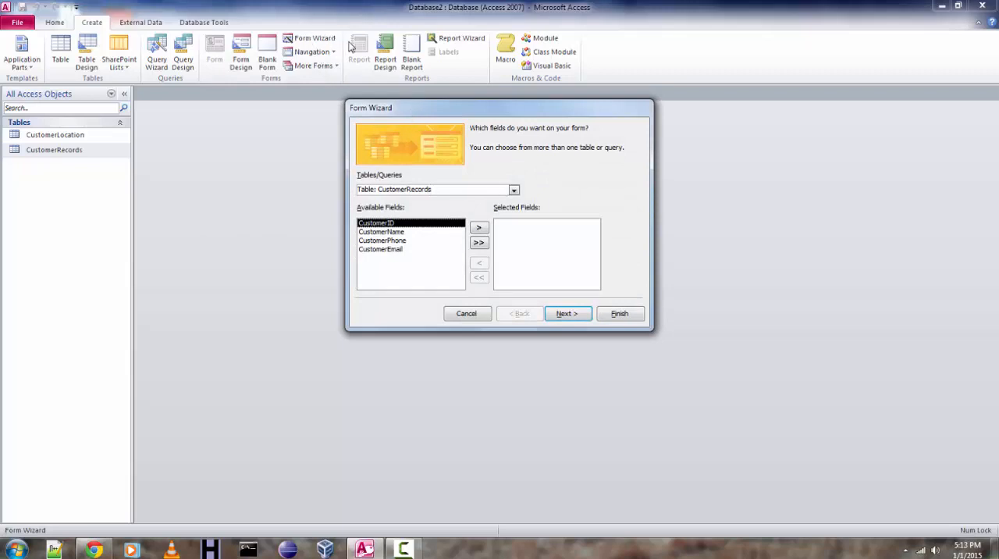
click(468, 314)
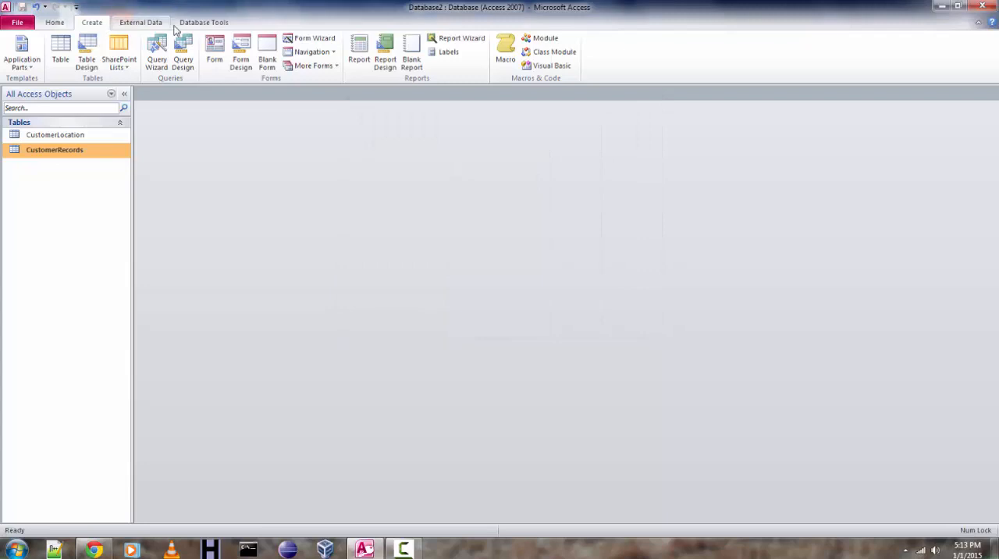
Start the Form Wizard and add all fields of the CustomerRecords table to the selected fields.
click(308, 41)
drag(406, 103, 370, 147)
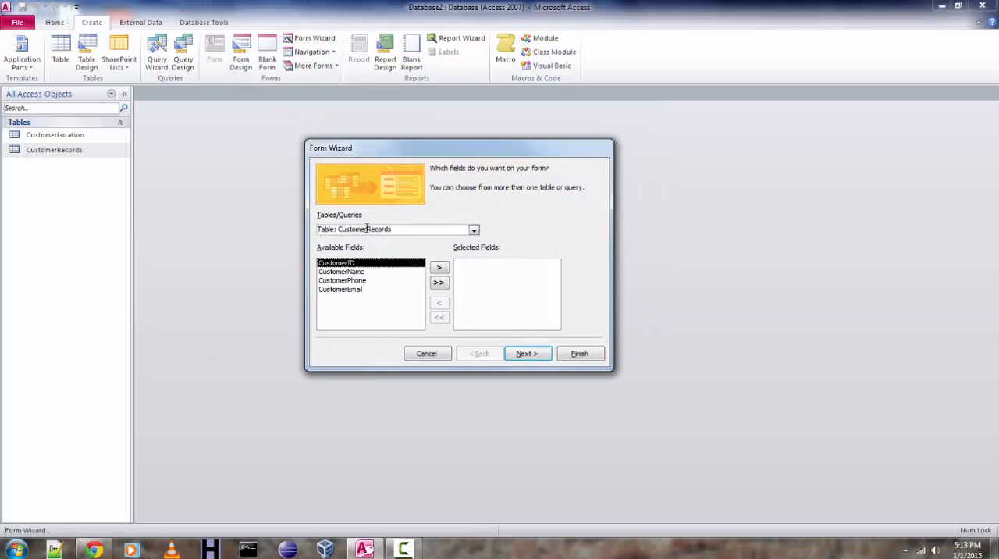
click(438, 267)
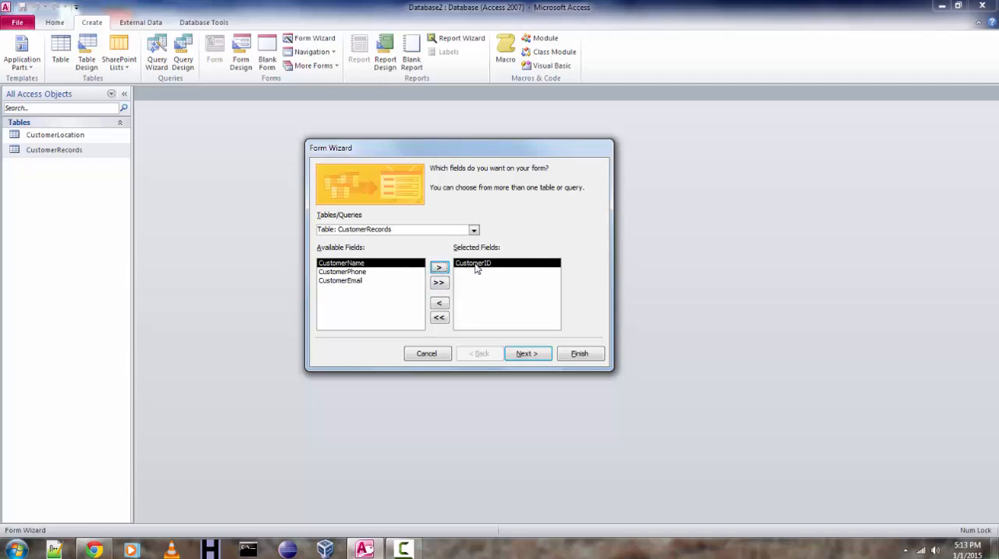
click(438, 303)
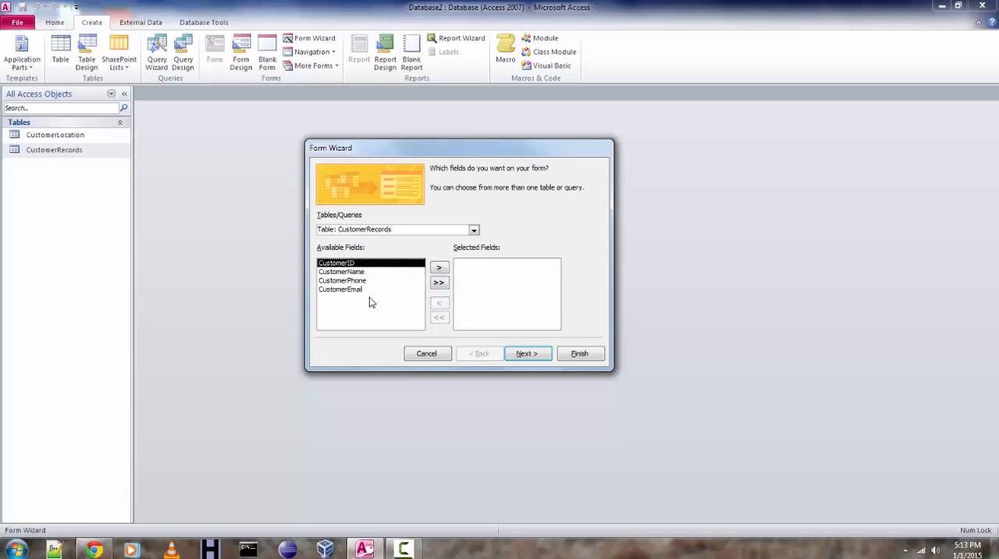
click(439, 284)
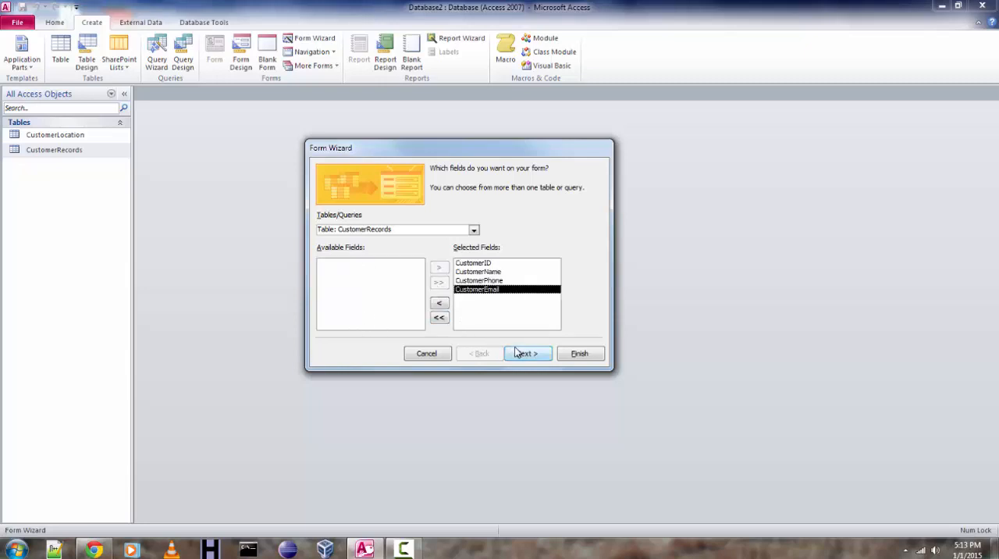
Add CustomerCity, CustomerCountry and CustomerPinCode from the CustomerLocation table to the selected fields and continue to the layout choice.
click(474, 231)
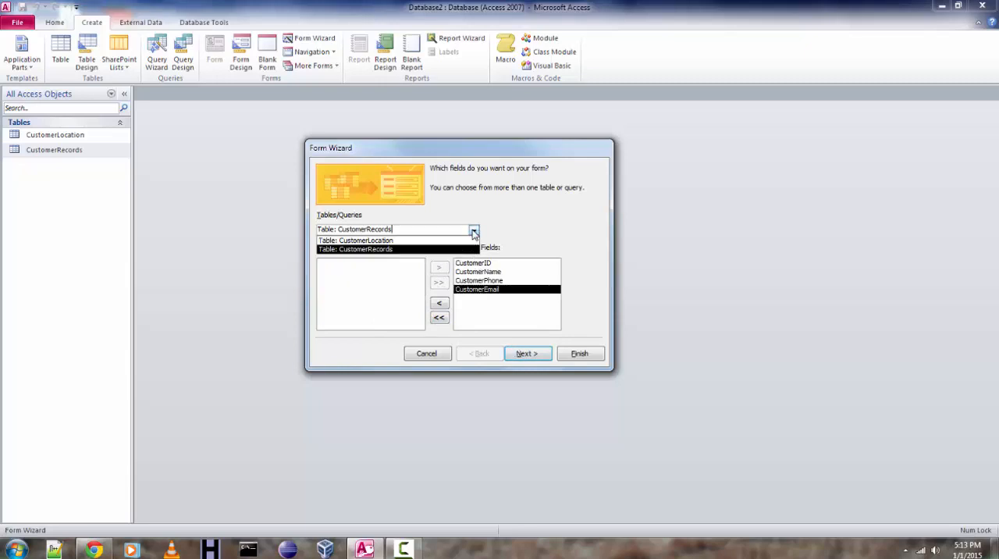
click(386, 240)
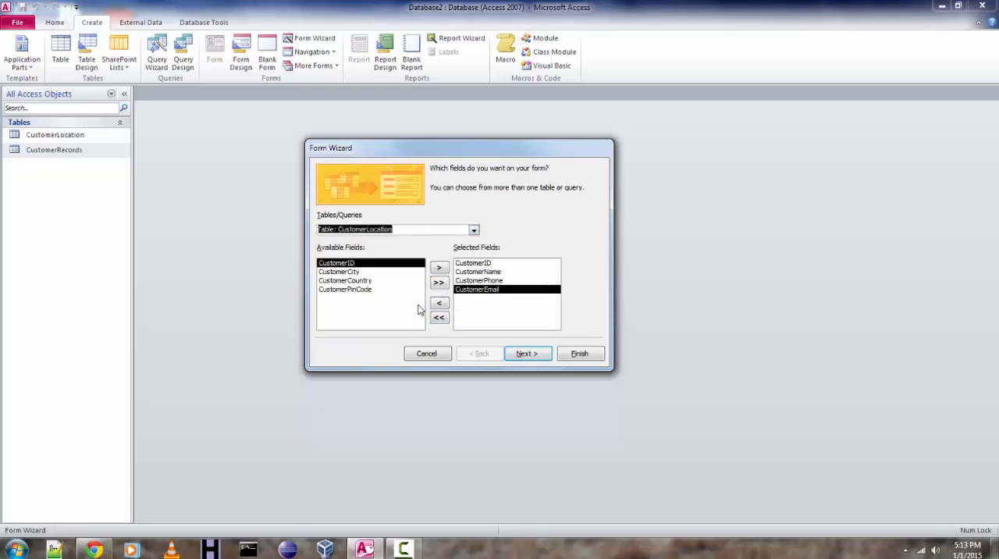
click(387, 273)
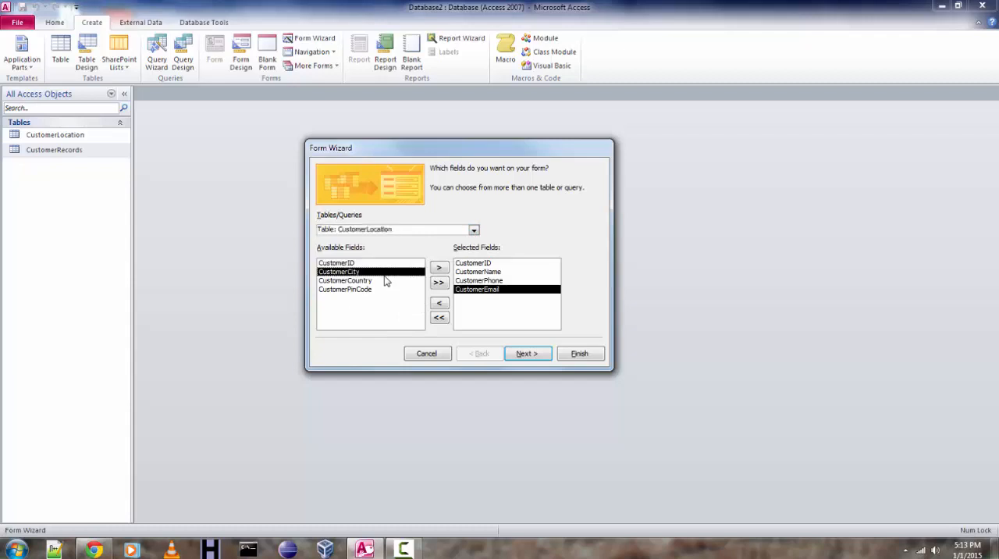
click(440, 269)
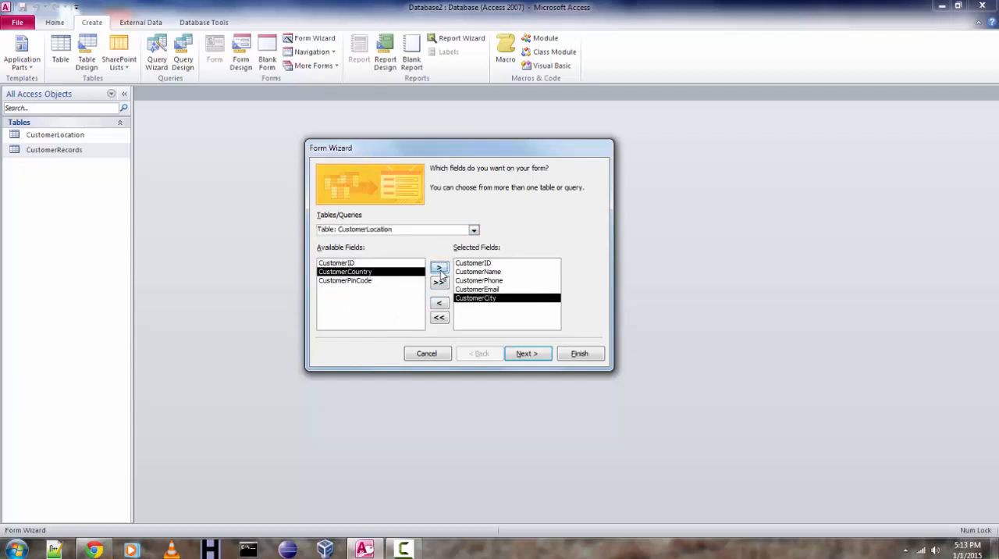
click(440, 269)
click(441, 269)
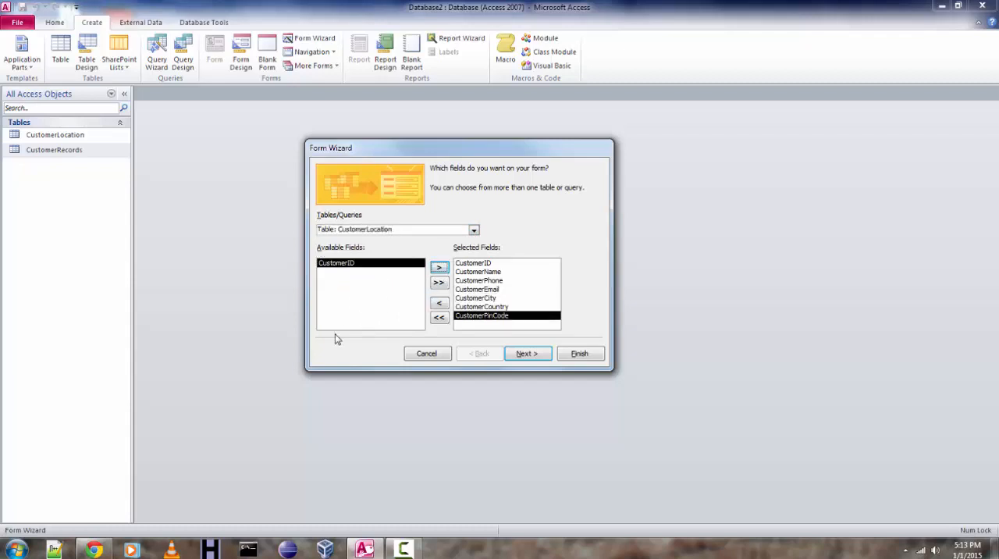
click(528, 353)
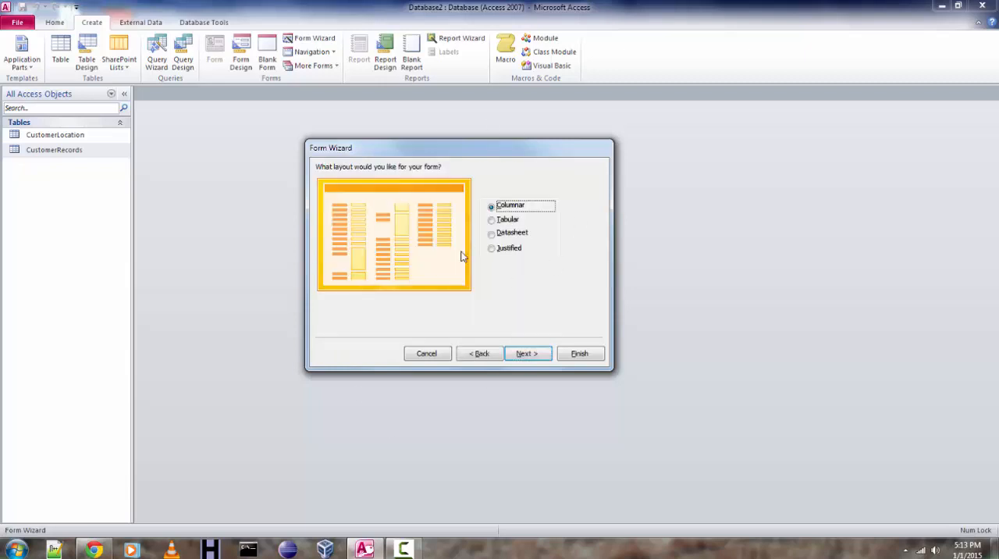
Preview the Datasheet and Justified layouts and choose the Tabular layout for the form.
click(522, 222)
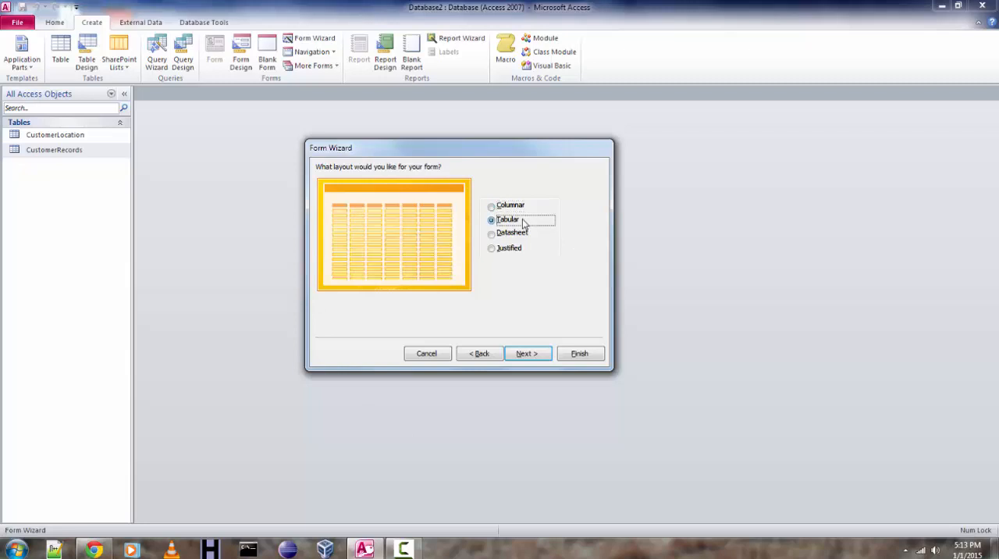
click(522, 234)
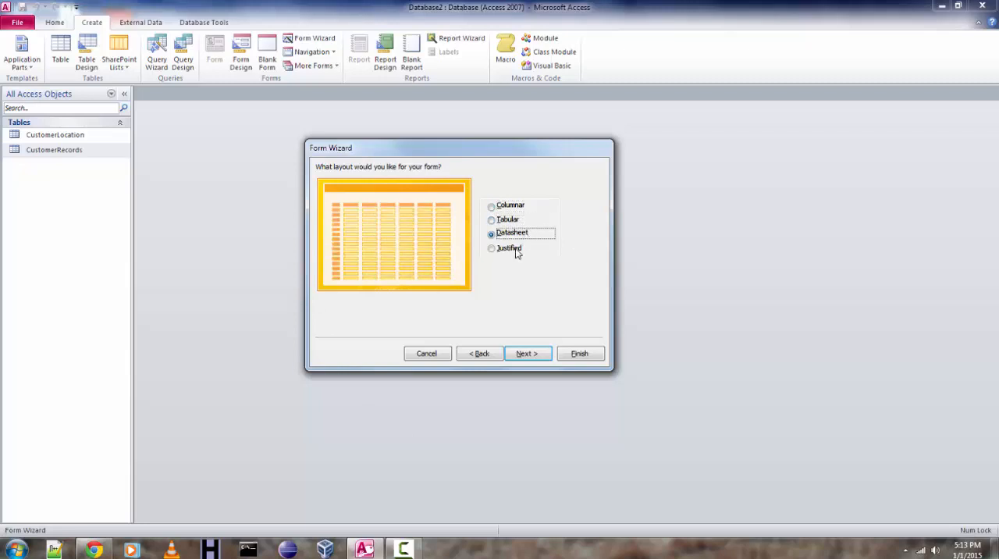
click(516, 249)
click(510, 236)
click(493, 223)
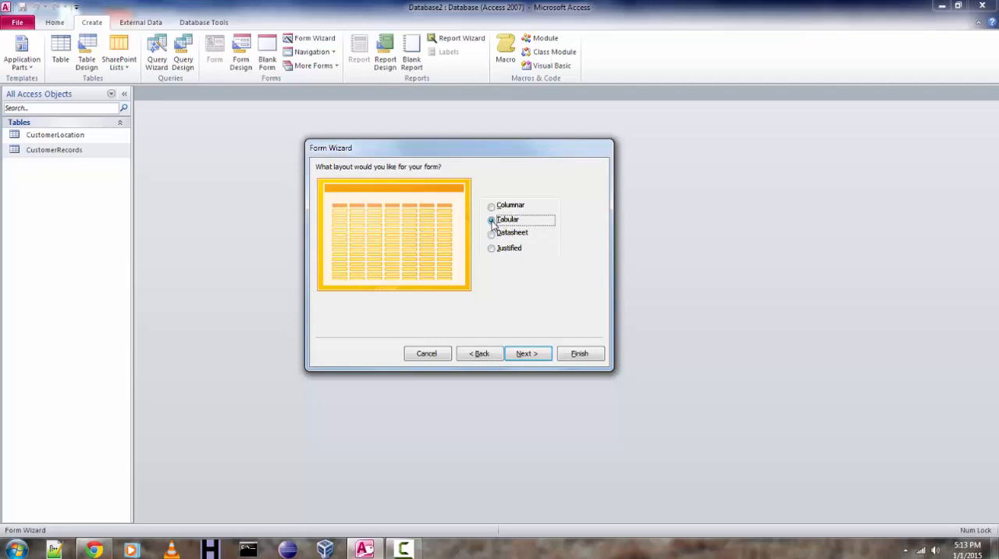
click(492, 233)
click(492, 222)
click(522, 355)
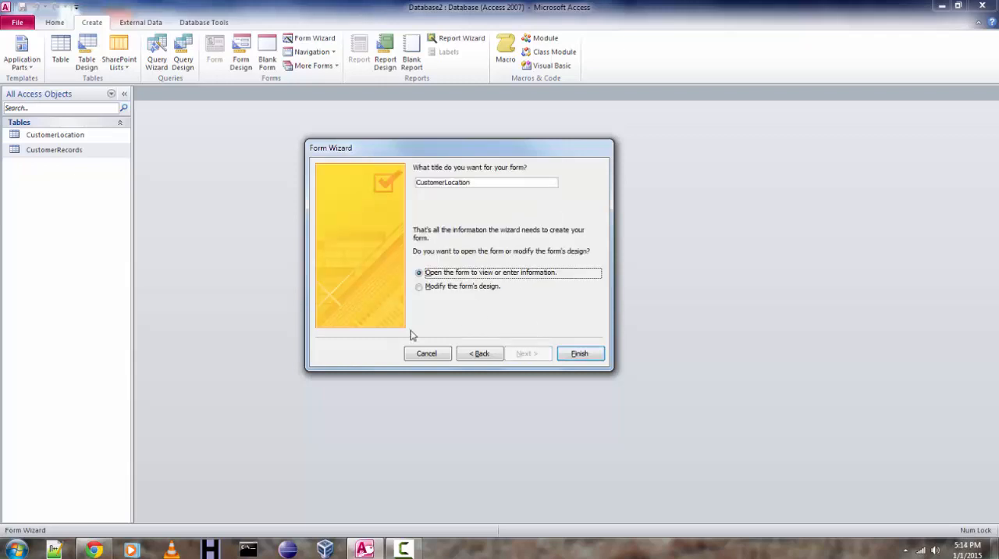
Title the form LocalCustomerForm and finish the wizard with the form opened for viewing or entering information.
click(480, 183)
double_click(428, 183)
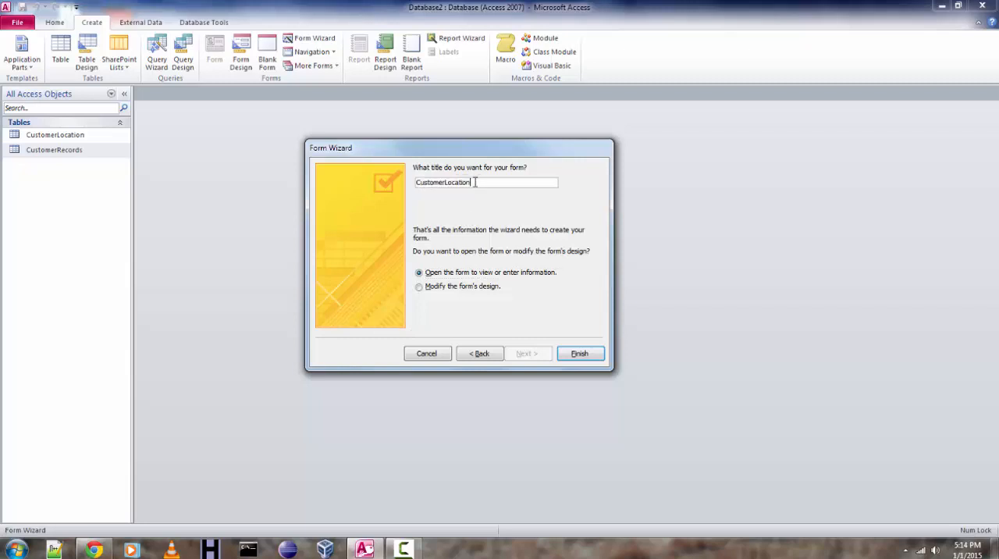
drag(482, 182, 411, 179)
click(440, 183)
text(LocalCustomerForm)
click(580, 354)
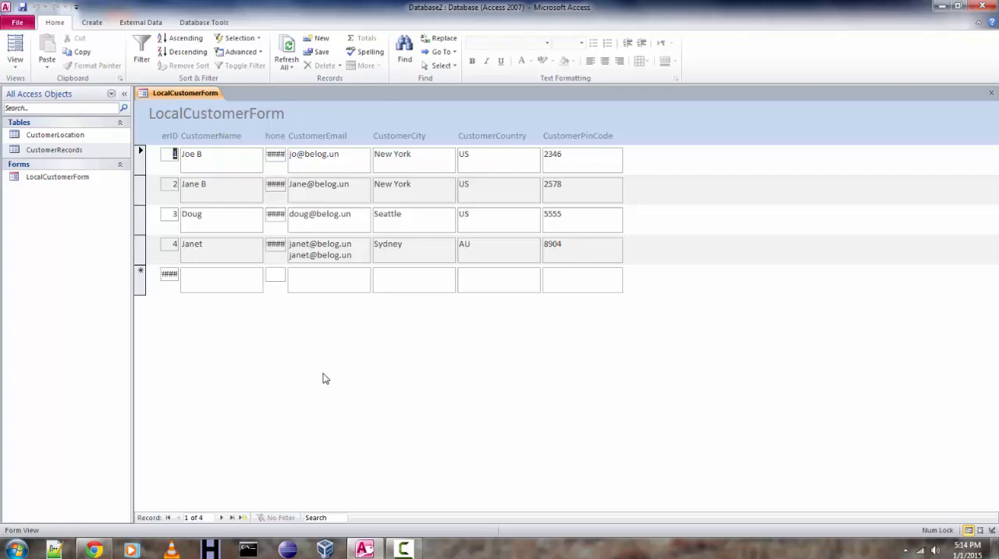
Show LocalCustomerForm in Layout View.
click(77, 180)
click(15, 61)
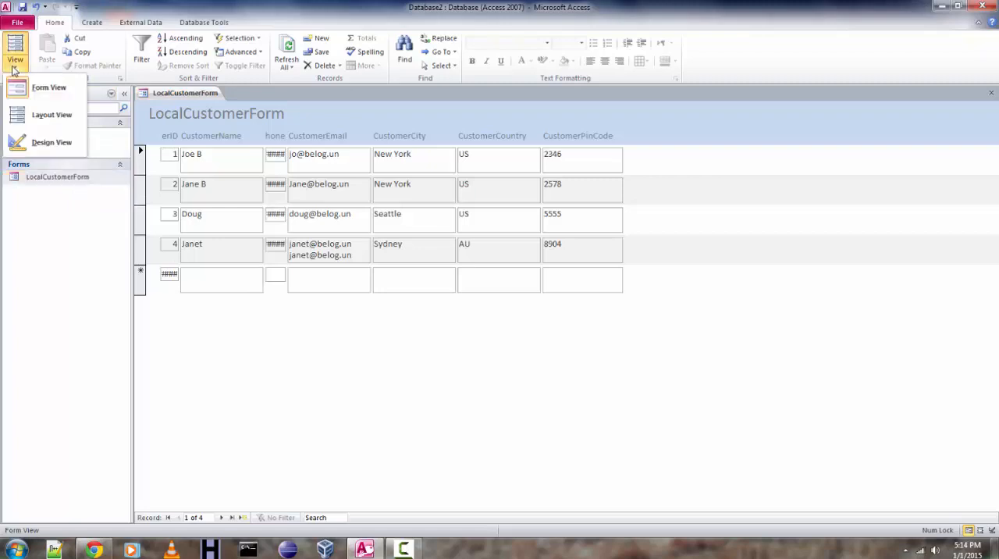
click(36, 117)
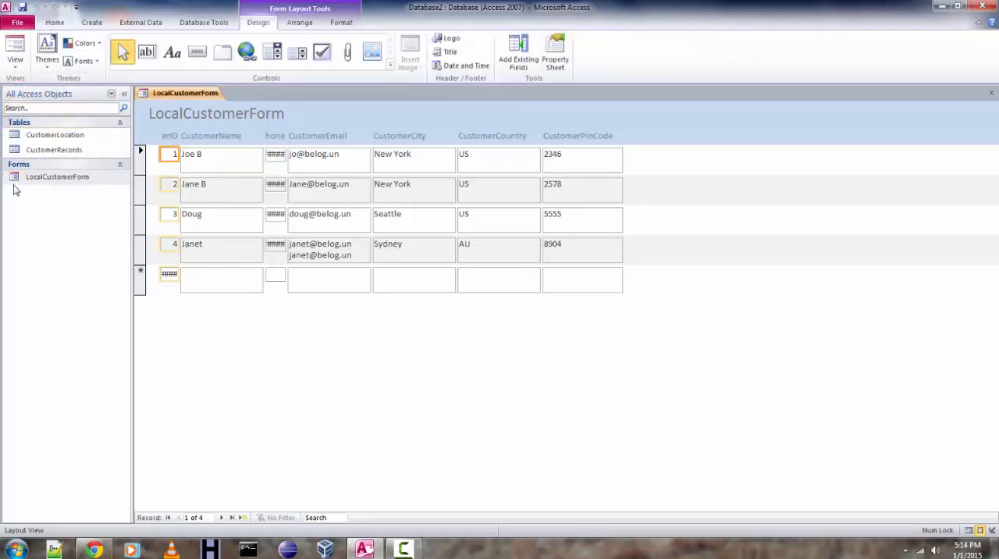
Delete the title label from the form header in Design View and display the form in Form View.
click(15, 62)
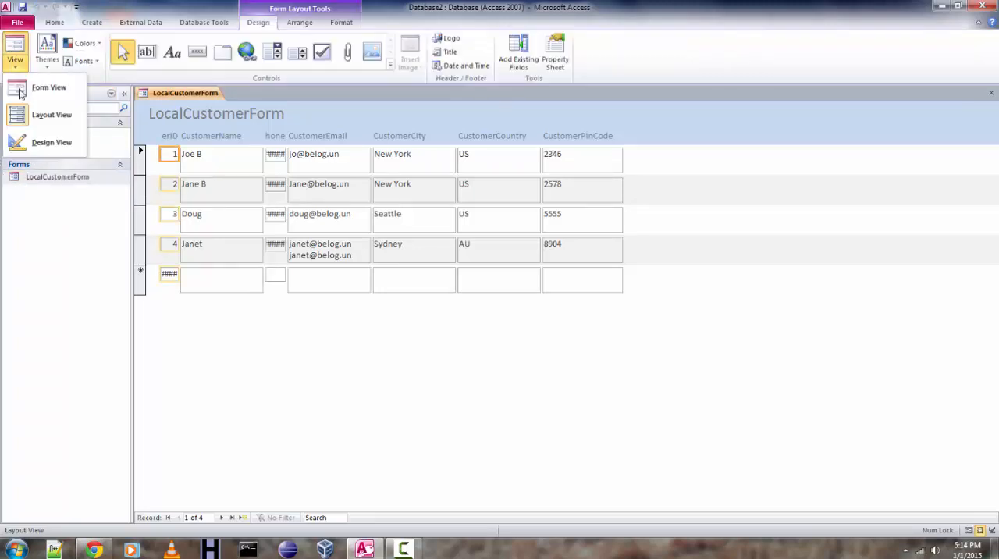
click(37, 138)
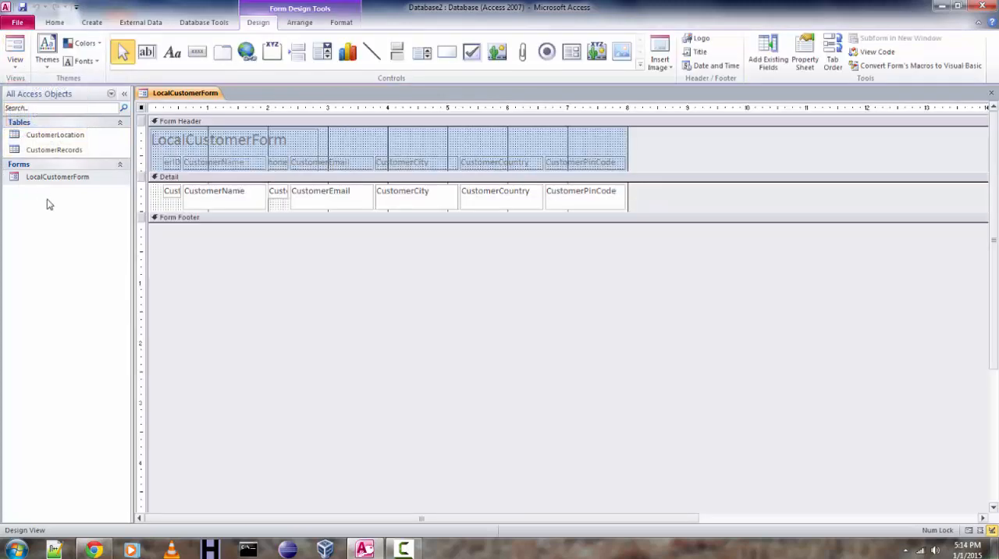
right_click(170, 165)
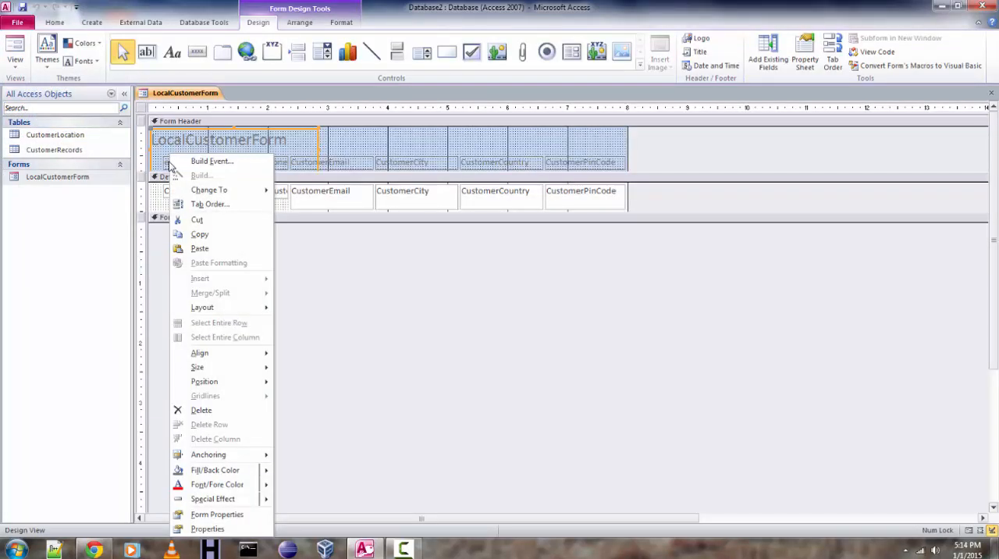
click(200, 410)
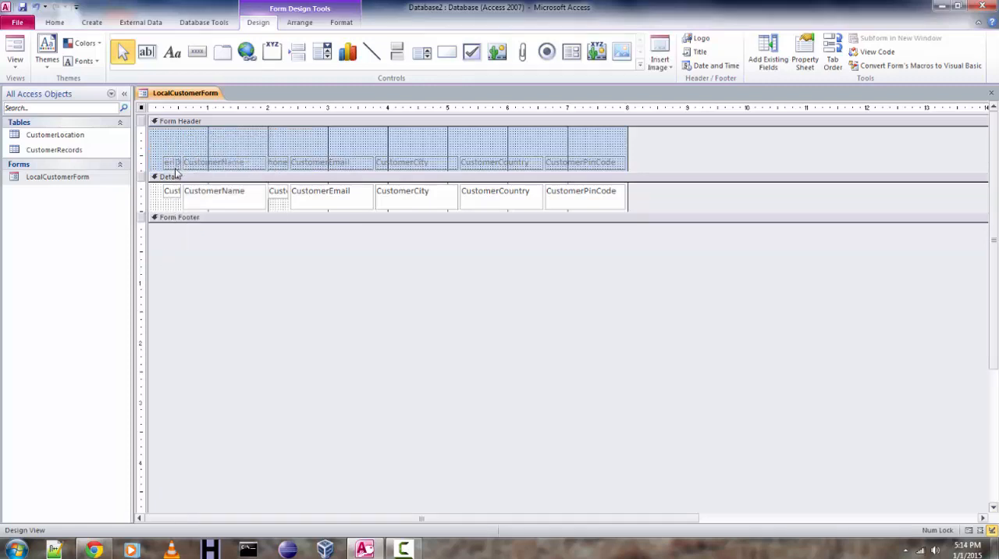
scroll(178, 188, down, 1)
scroll(185, 147, up, 1)
click(14, 61)
click(38, 87)
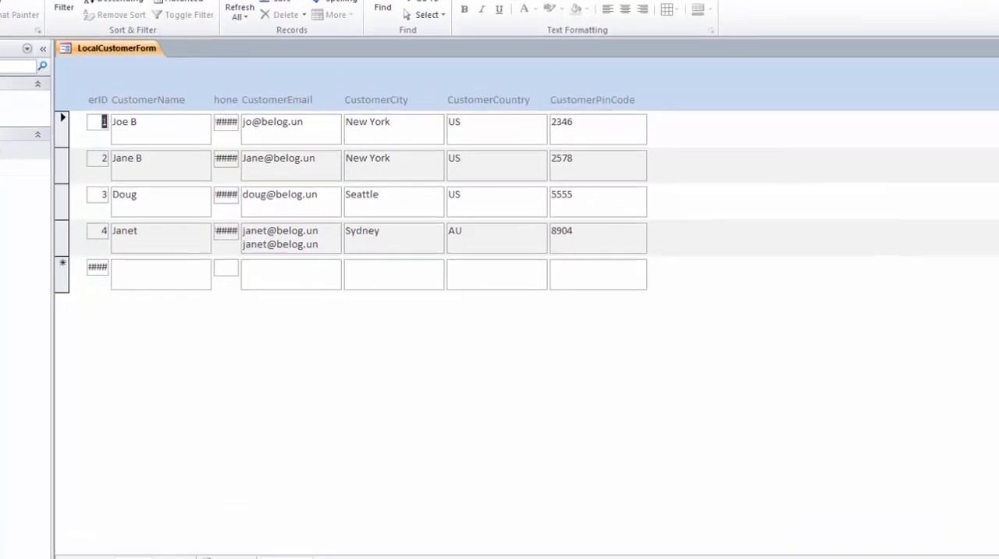
Close LocalCustomerForm and save its design changes.
click(991, 93)
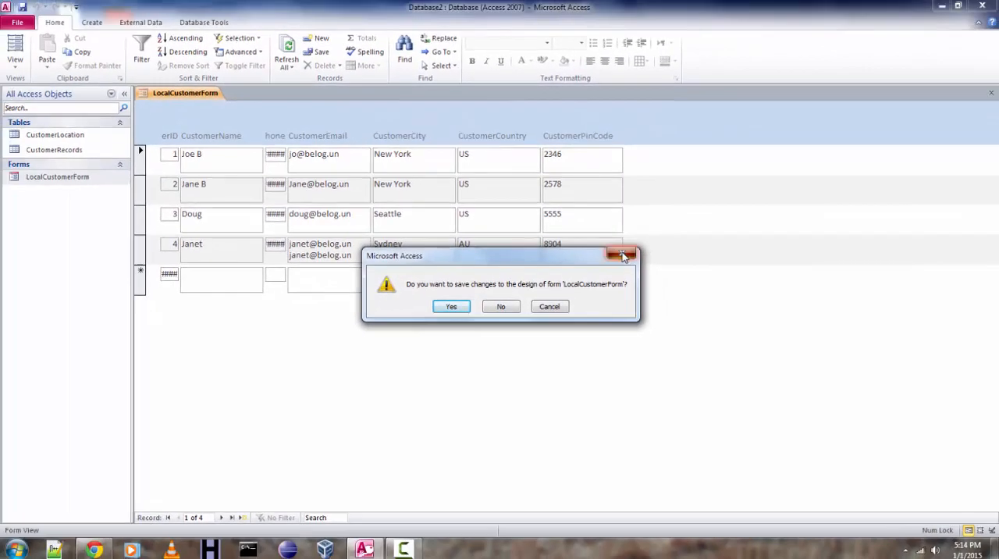
click(559, 306)
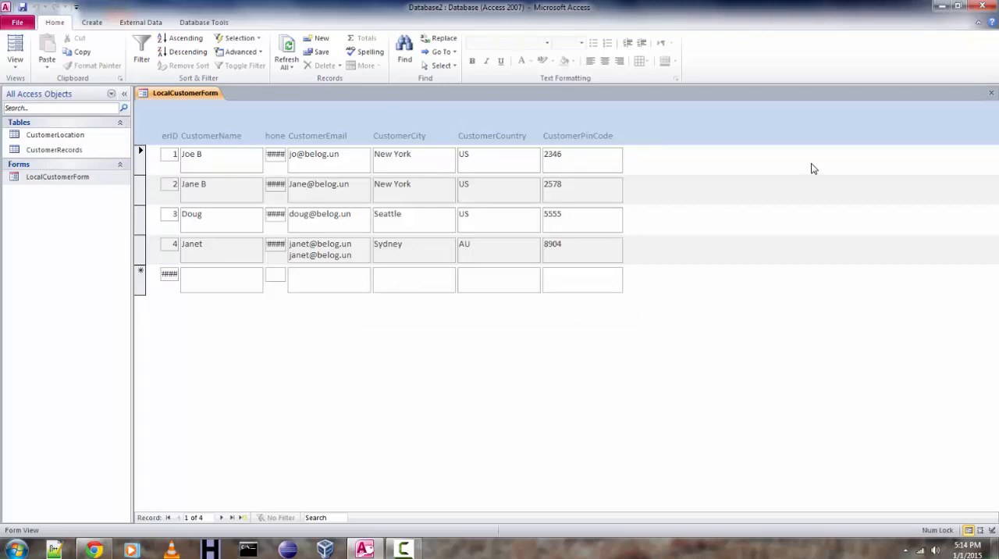
click(991, 93)
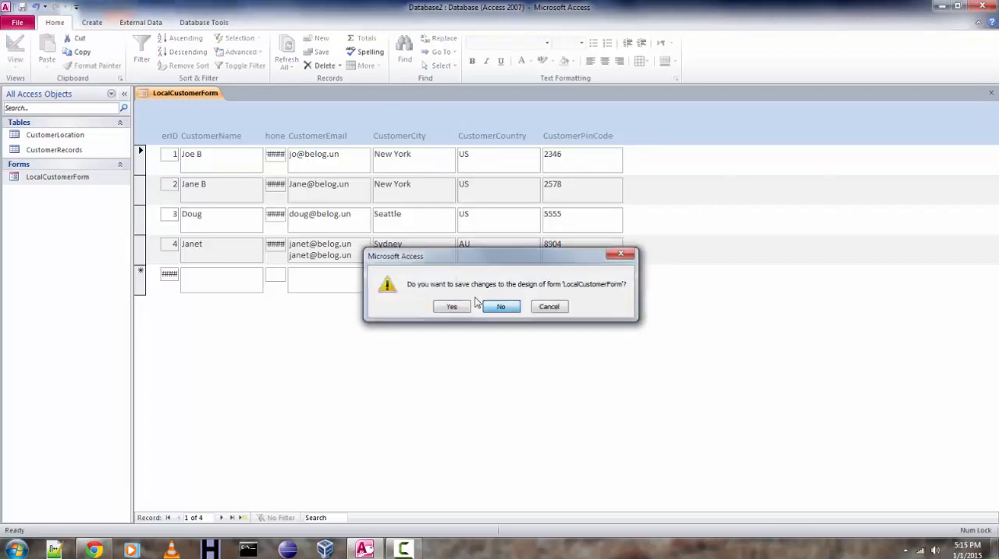
click(451, 306)
Delete the LocalCustomerForm form from the database.
right_click(99, 178)
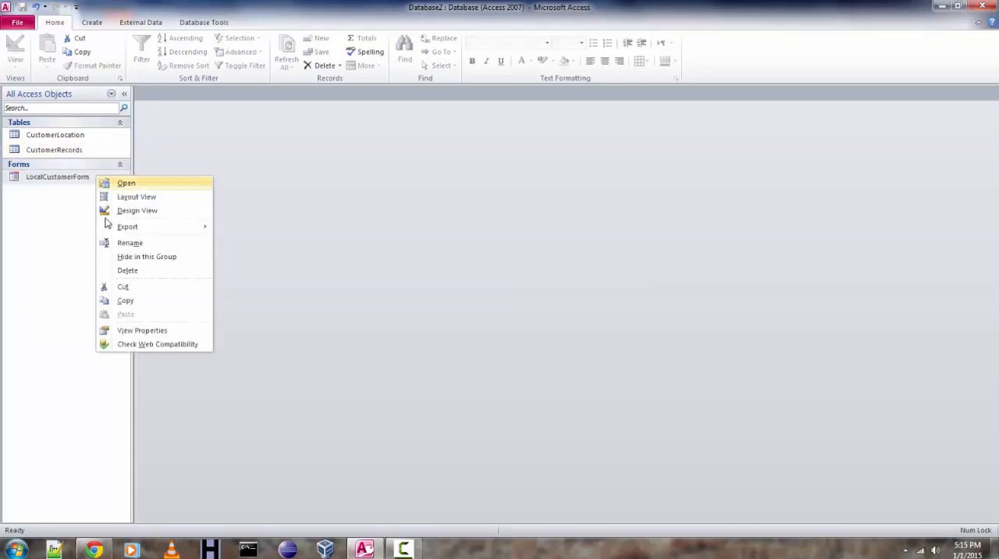
click(121, 270)
click(469, 306)
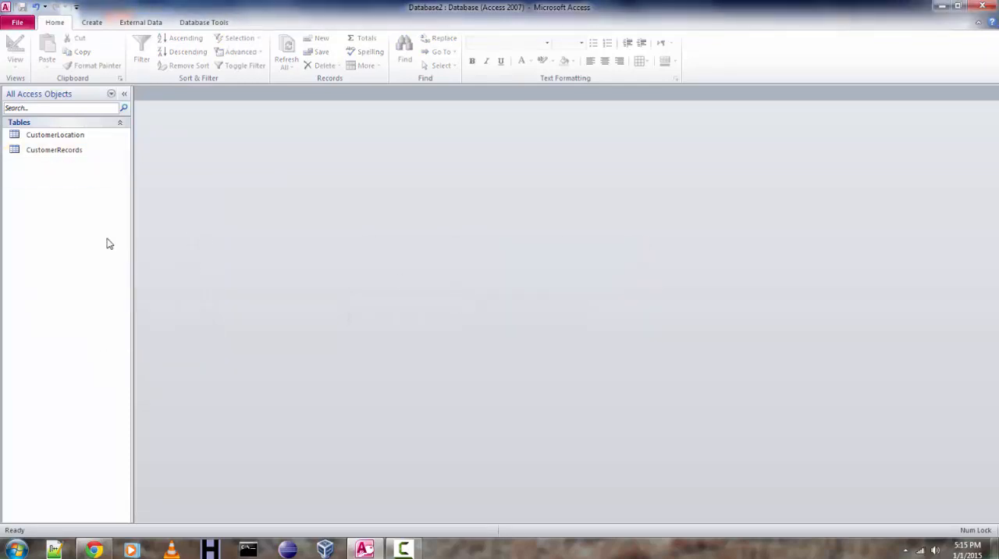
Start the Form Wizard and add CustomerCity, CustomerCountry and CustomerPinCode from the CustomerLocation table to the selected fields.
click(90, 24)
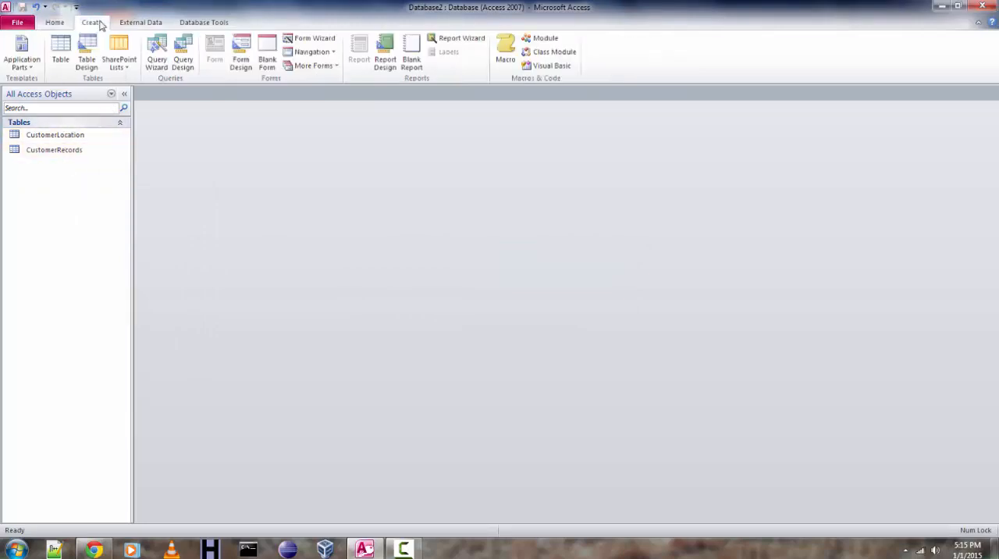
click(316, 42)
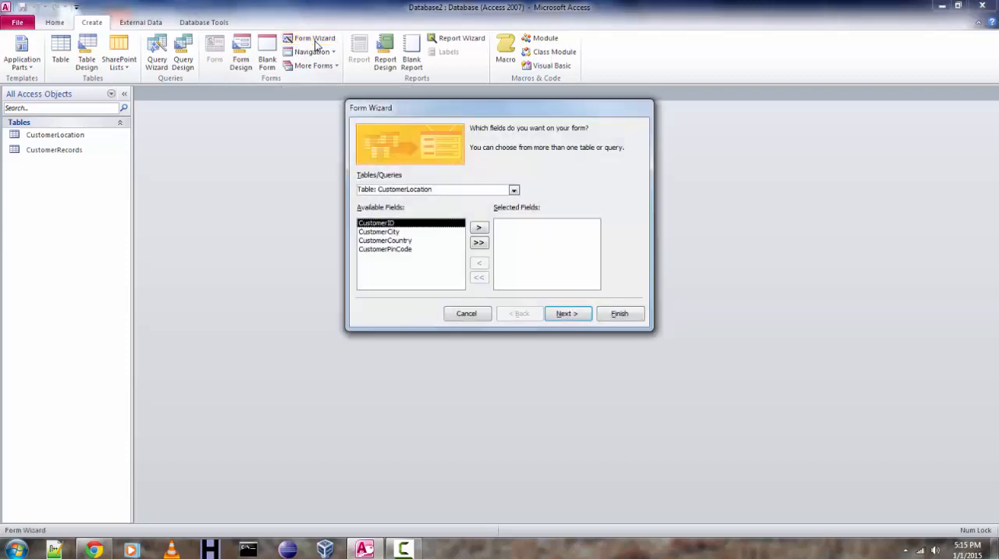
click(437, 233)
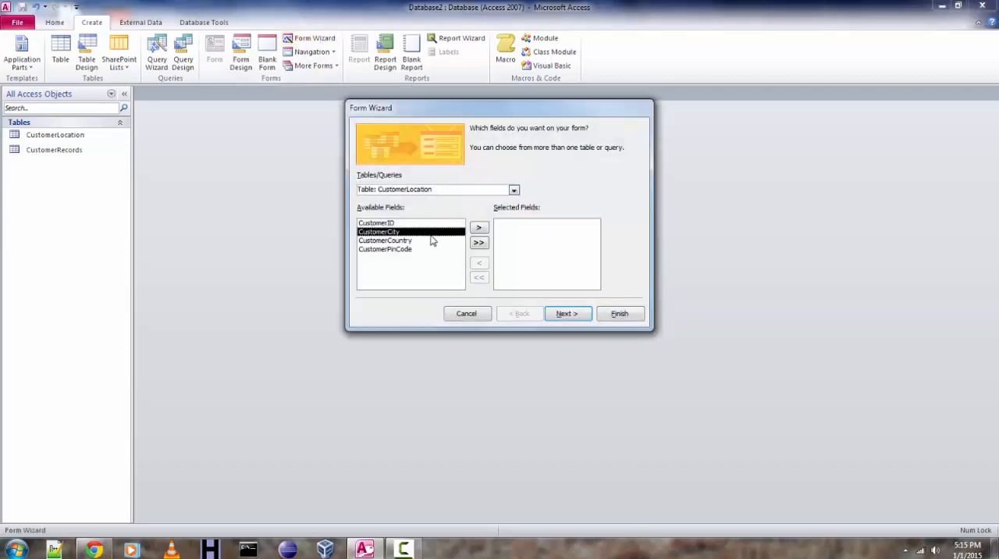
click(479, 230)
click(480, 229)
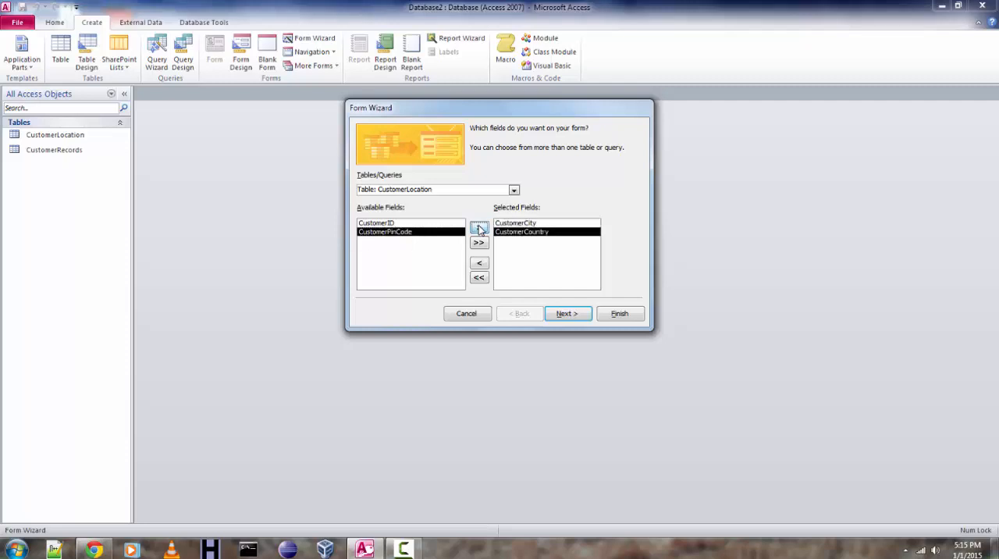
click(479, 228)
Add CustomerName, CustomerPhone and CustomerEmail from the CustomerRecords table to the selected fields.
click(514, 190)
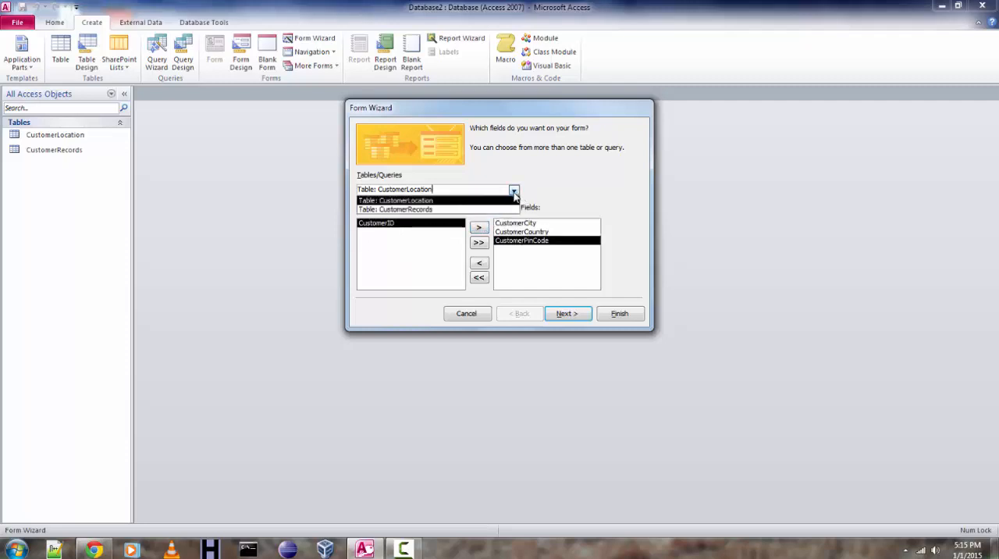
click(441, 212)
click(409, 232)
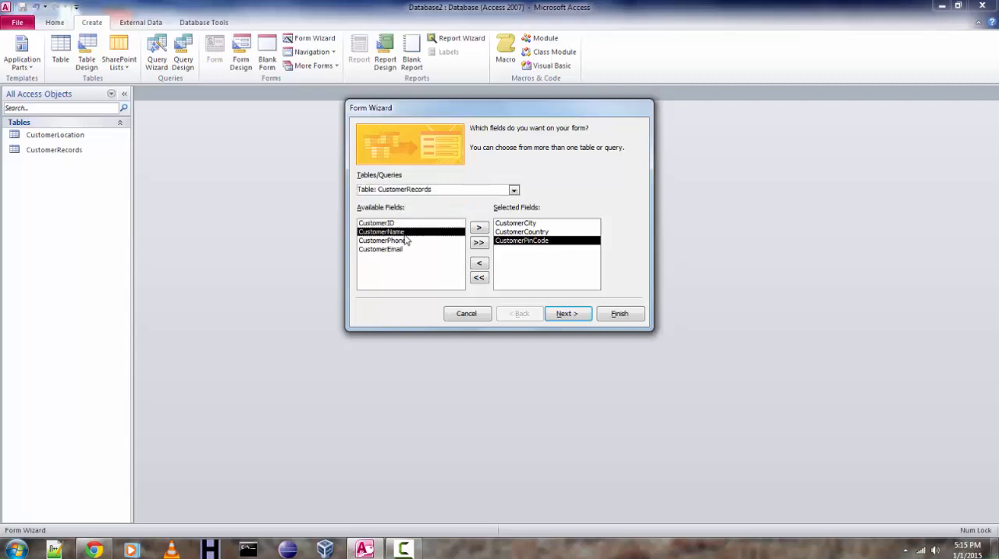
click(480, 228)
click(479, 228)
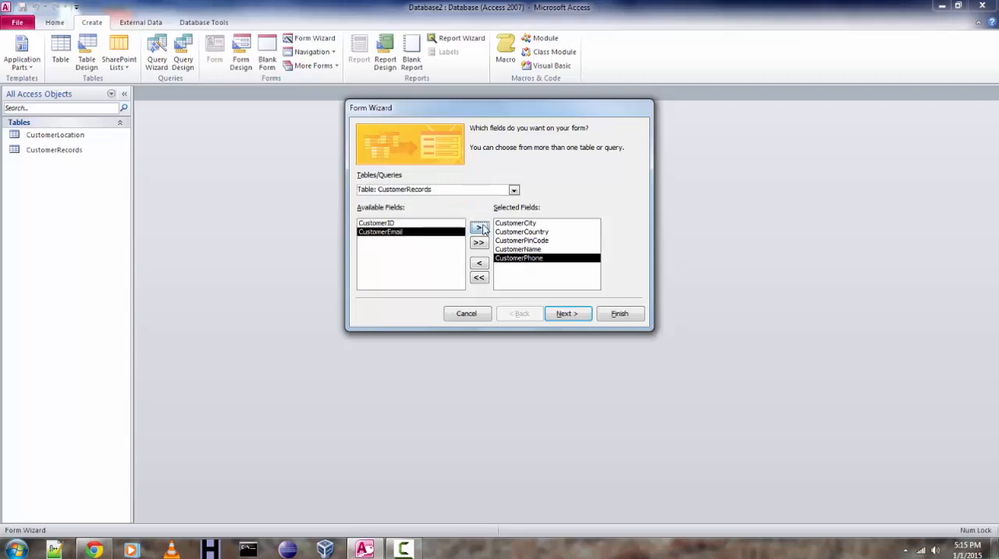
click(479, 228)
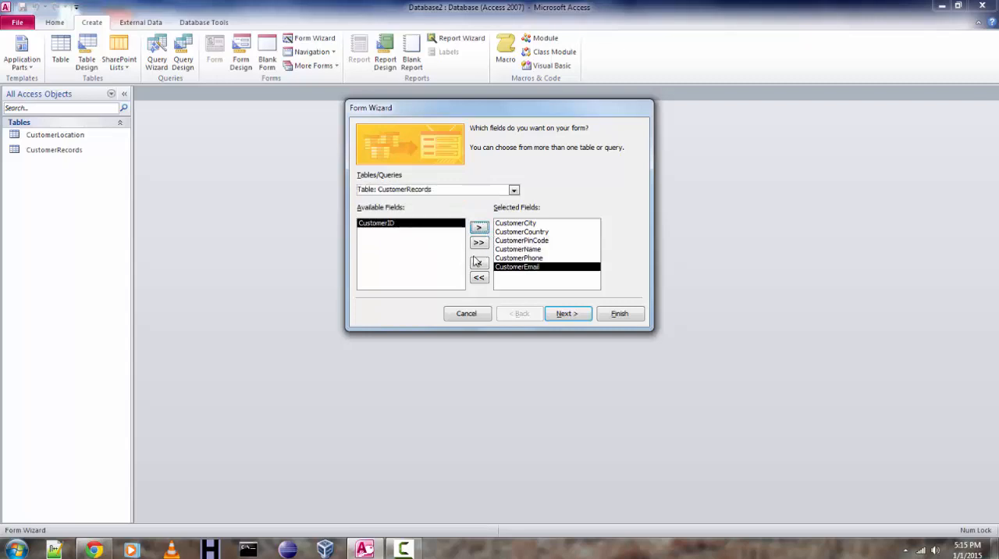
Preview the columnar, tabular, datasheet and justified form layouts, and choose Justified for the form.
click(567, 313)
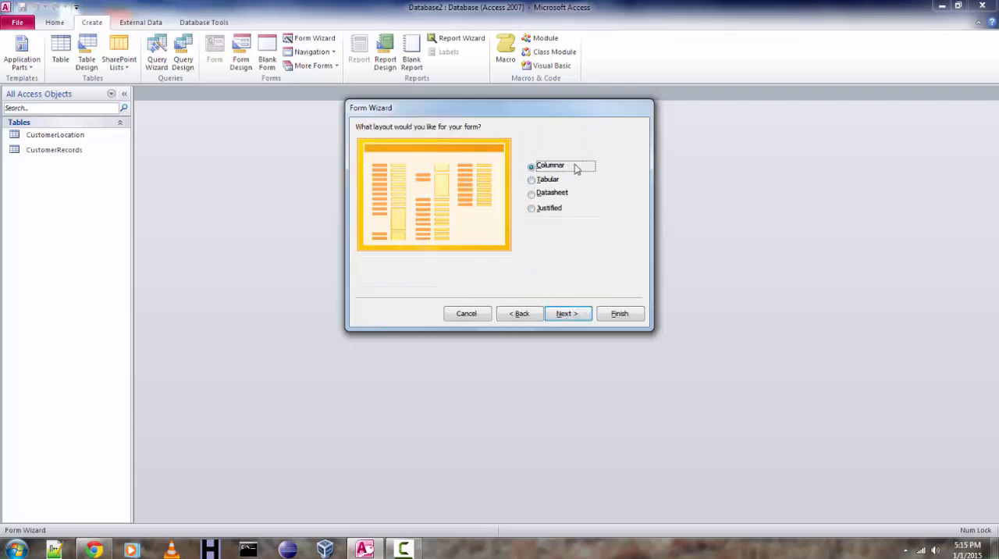
click(536, 182)
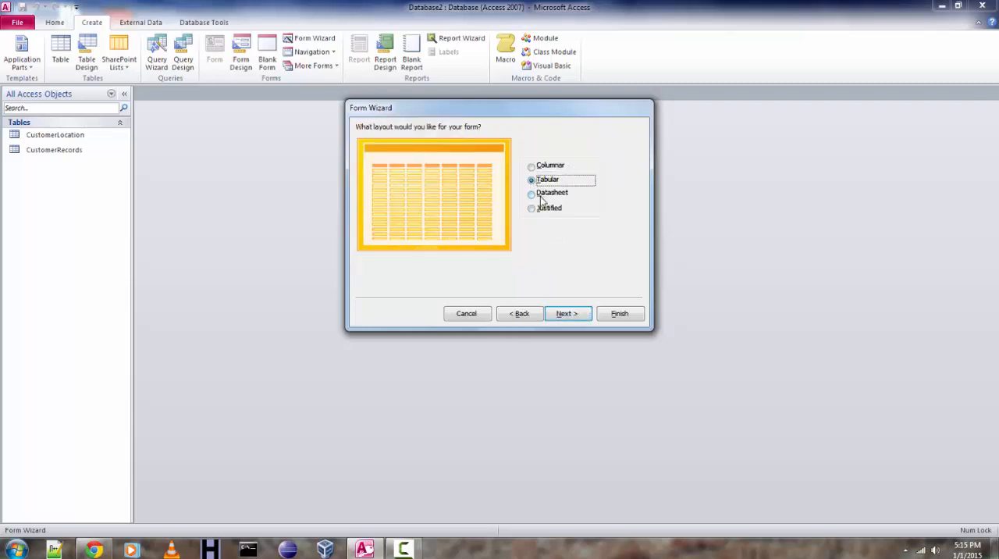
click(536, 195)
click(534, 209)
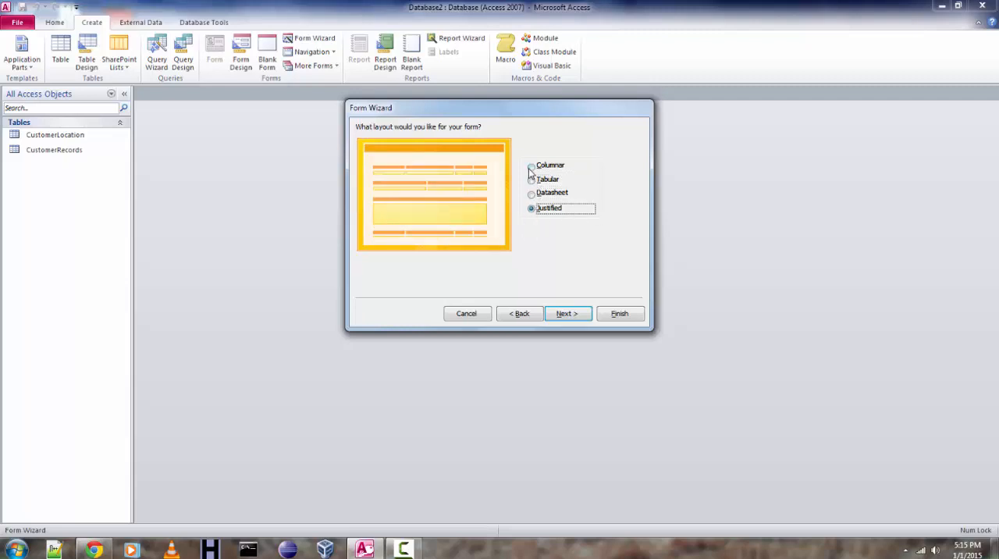
click(531, 168)
click(532, 209)
click(568, 313)
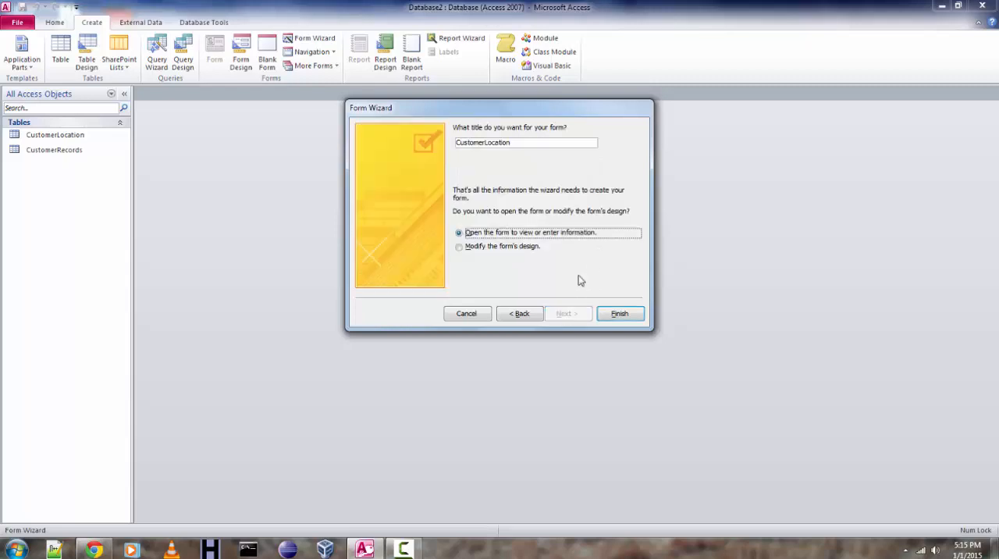
Title the form Localcustomer and finish the wizard with the form opened to view or enter information.
double_click(480, 144)
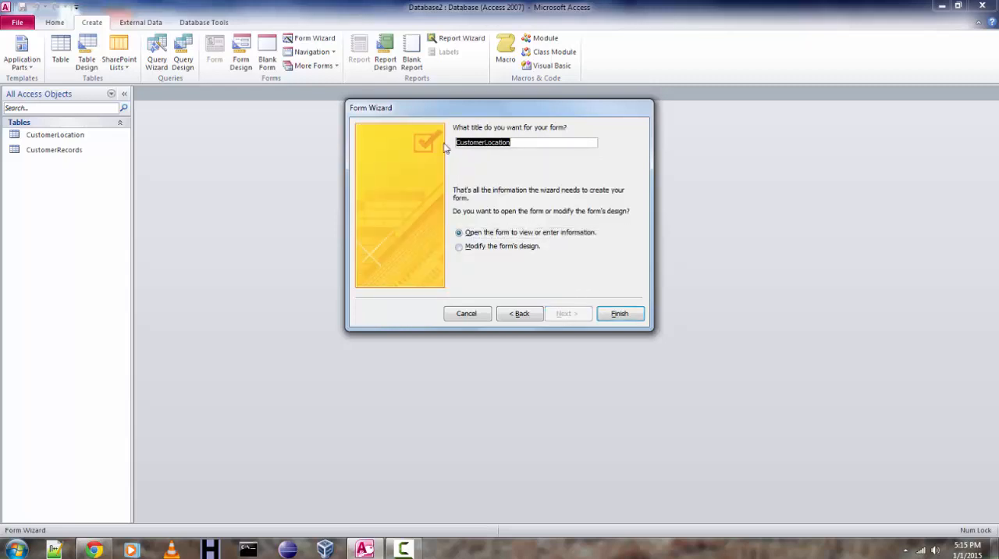
text(Localcustomer)
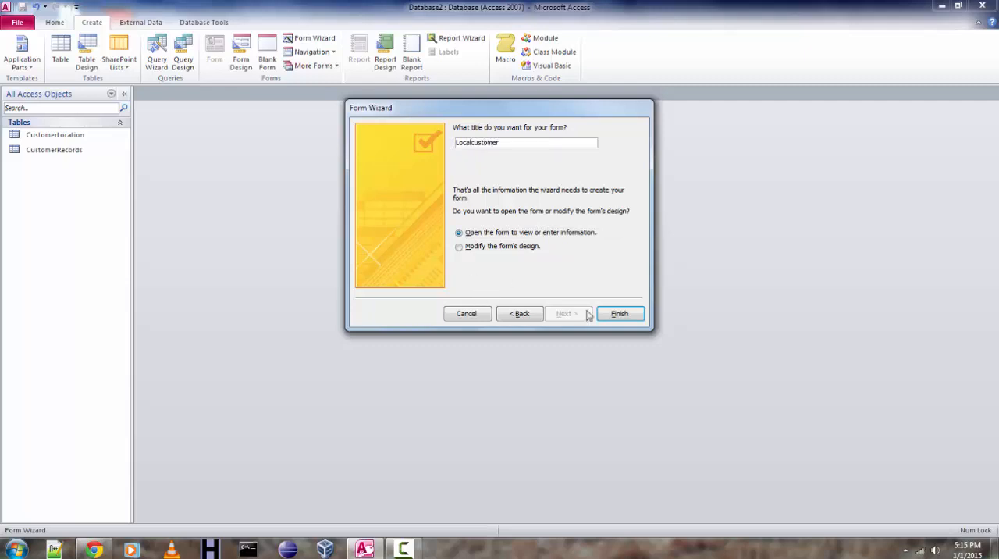
click(619, 314)
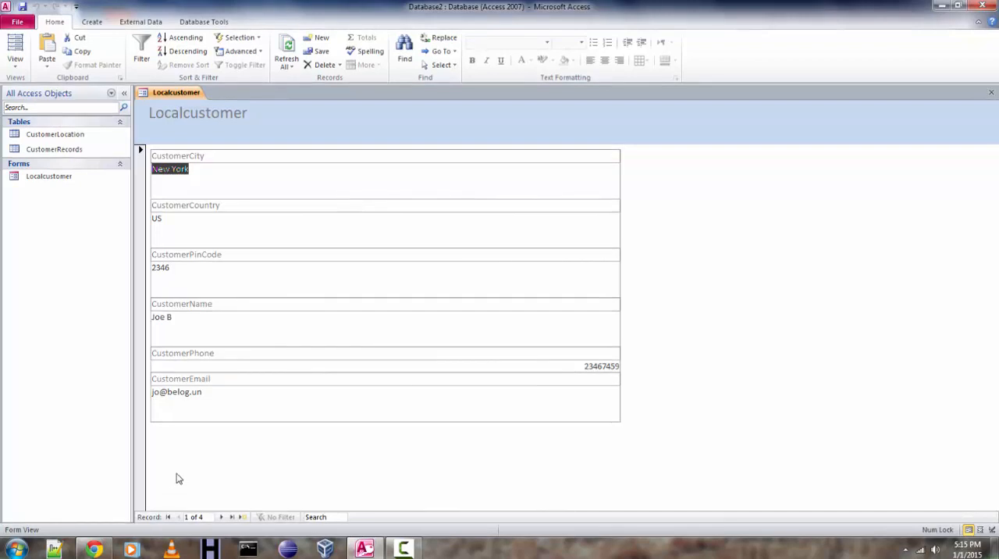
Browse the customer records in the Localcustomer form up to the last one and back to the first.
click(597, 368)
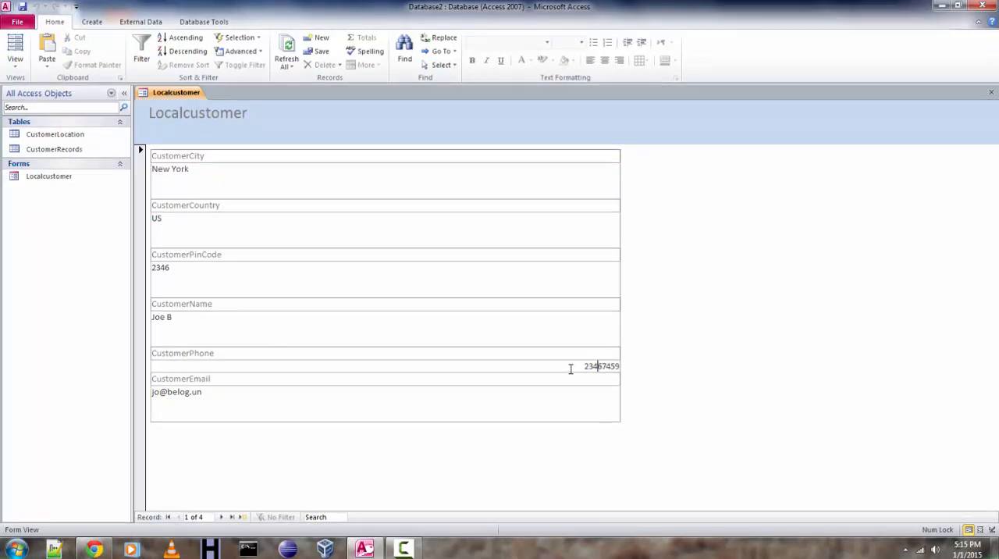
click(221, 518)
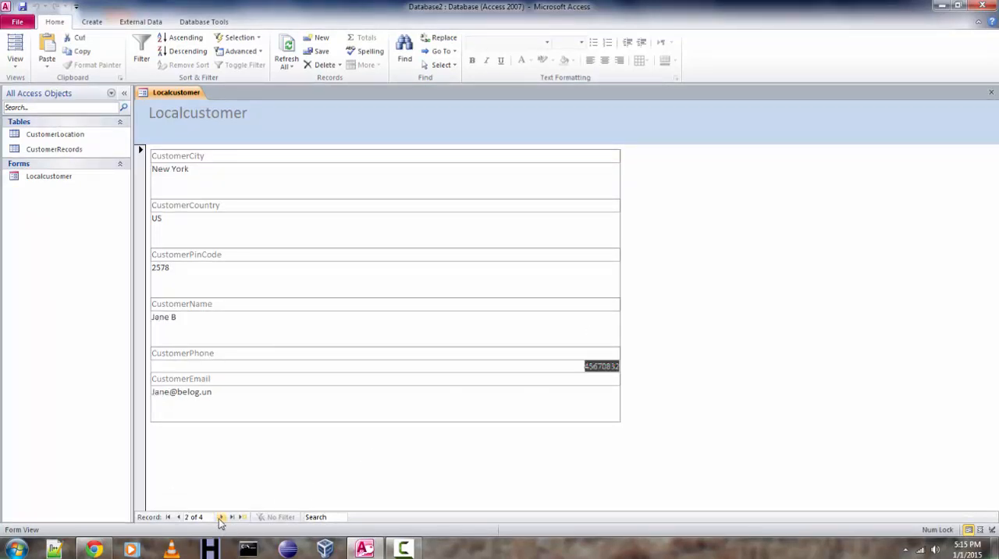
click(221, 518)
click(221, 518)
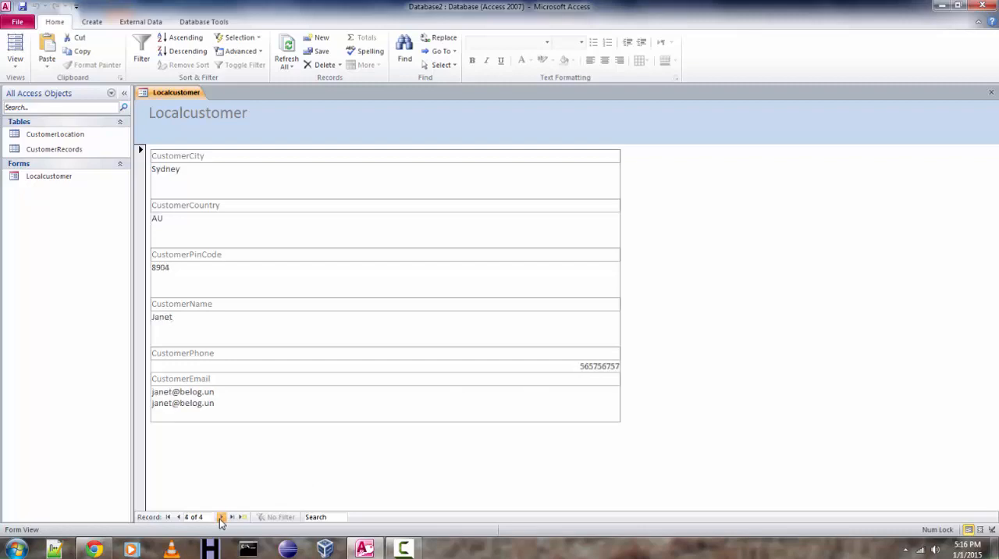
click(220, 518)
click(178, 518)
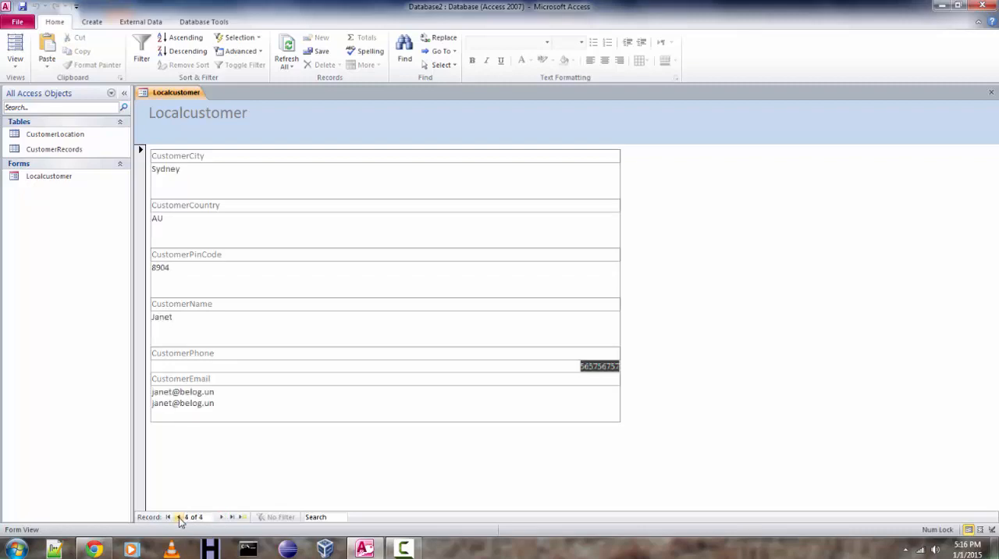
click(178, 518)
click(179, 517)
click(179, 518)
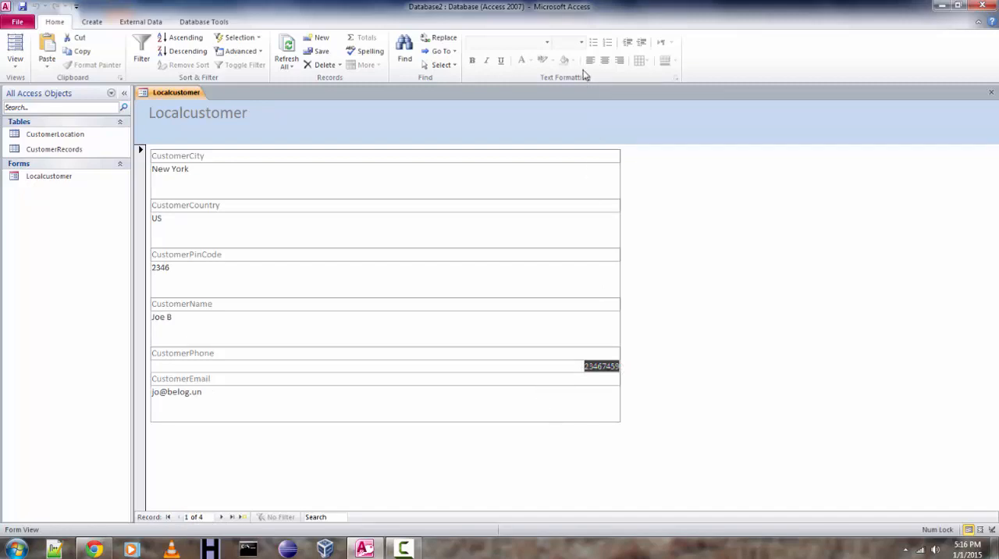
Advance through the form's records from the first one to a new blank record.
click(193, 365)
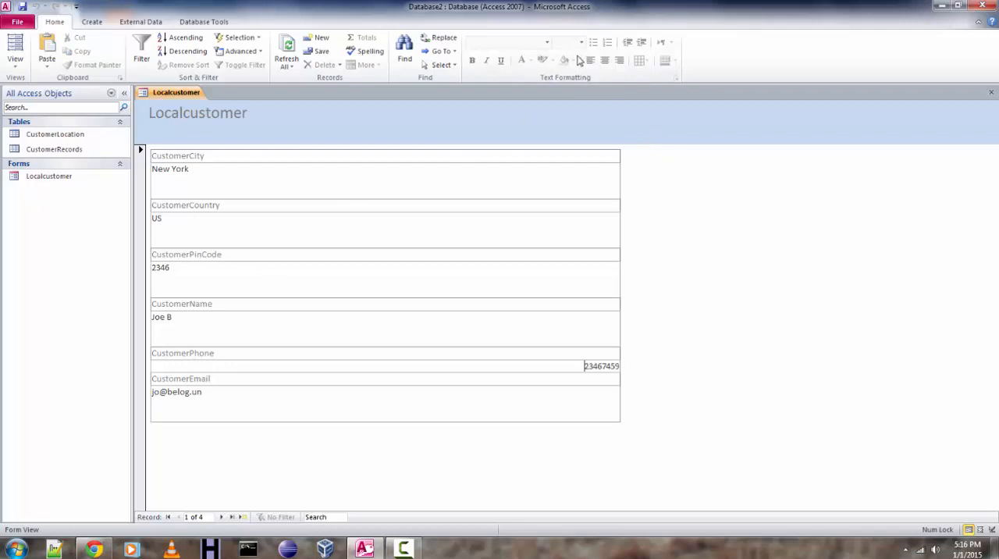
click(224, 517)
click(224, 518)
click(224, 518)
click(224, 518)
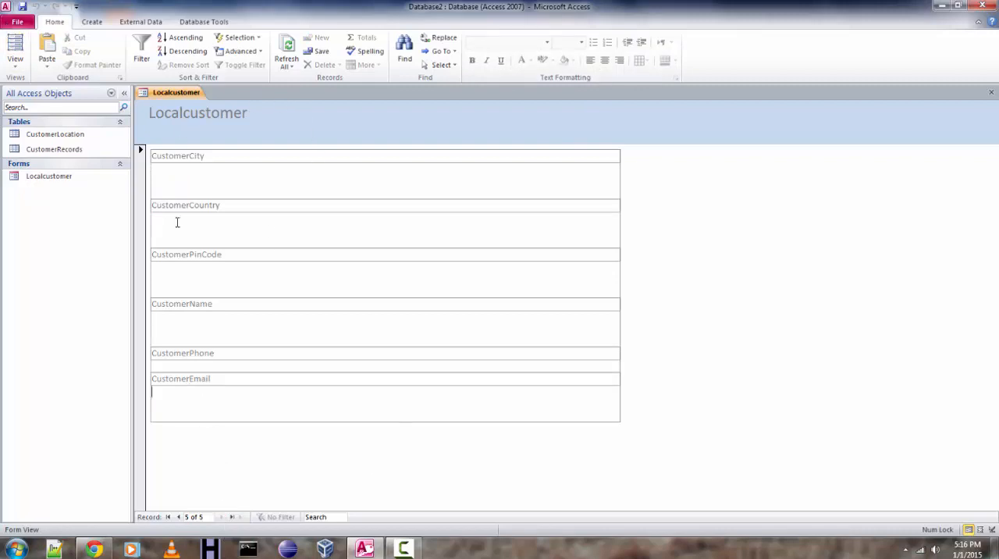
Check the blank record's CustomerCountry and CustomerName fields in Form View and close the Localcustomer form.
click(15, 61)
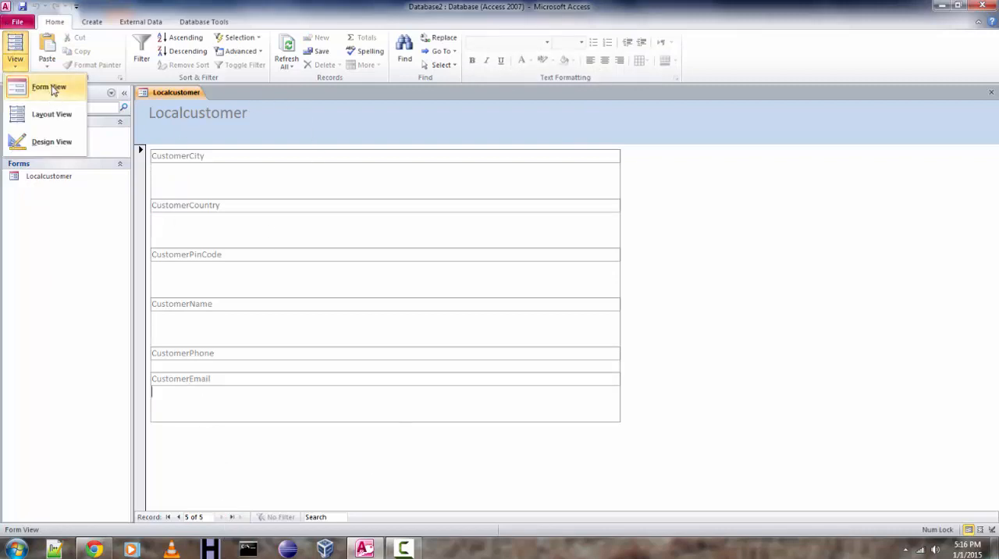
click(42, 88)
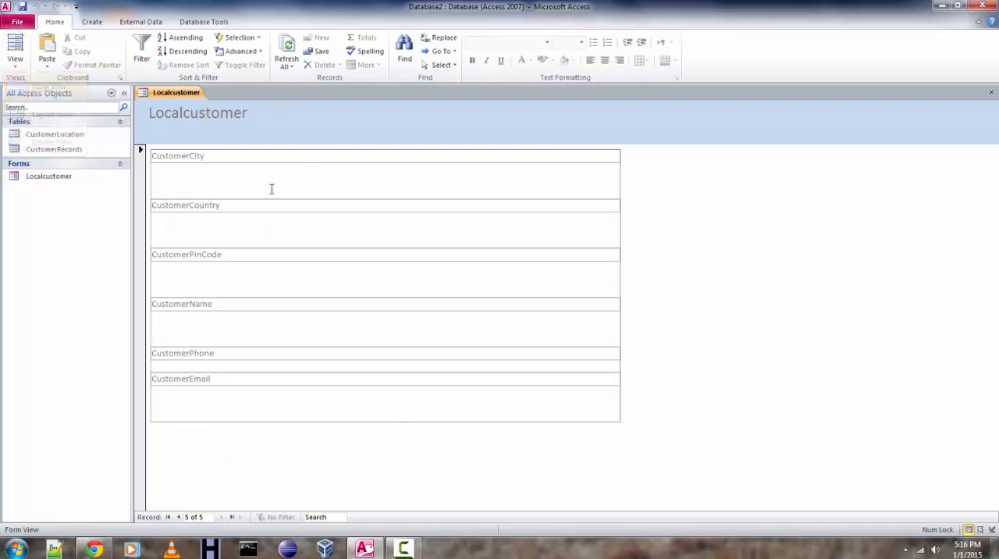
click(184, 227)
click(183, 334)
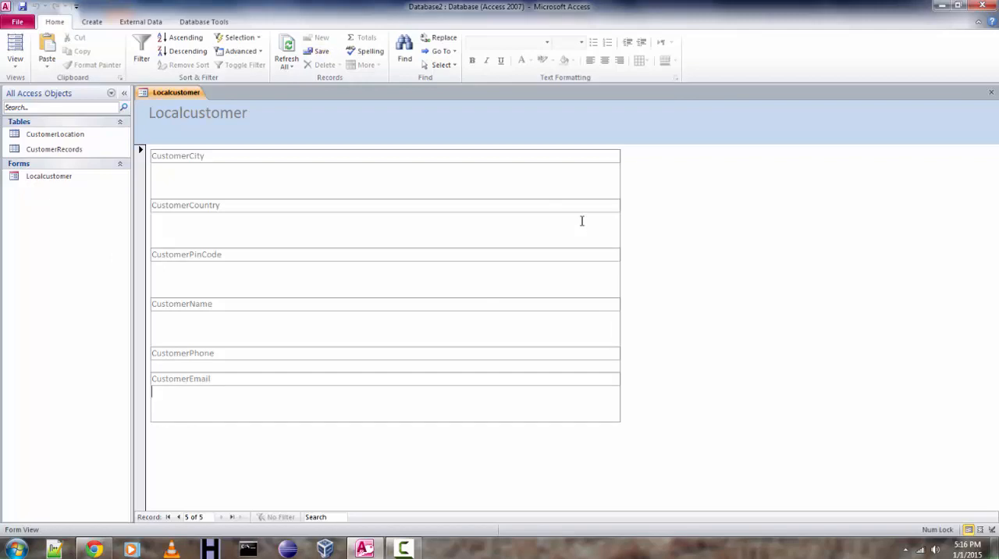
click(991, 93)
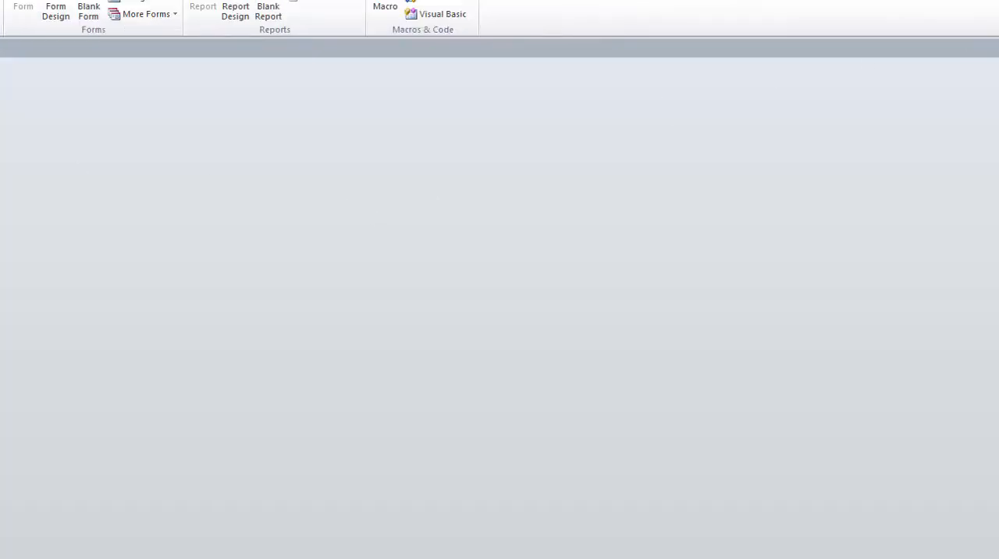